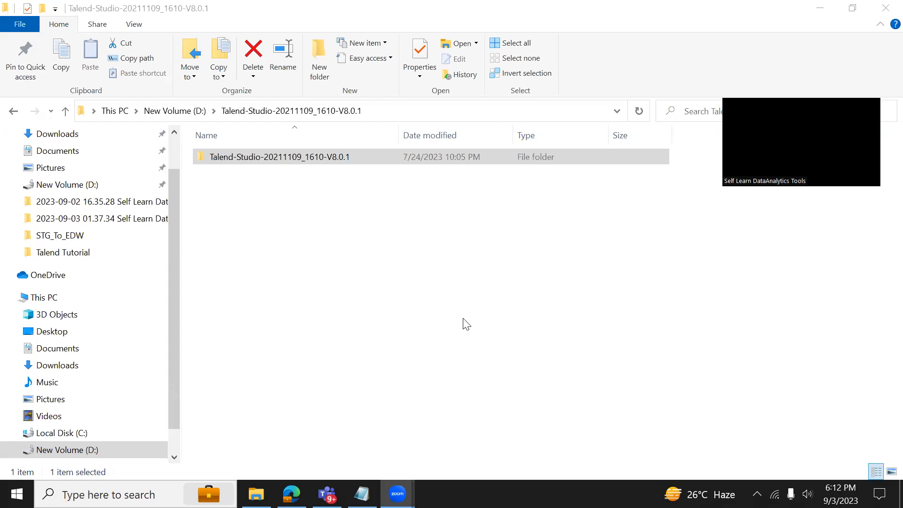
Open the inner Talend-Studio-20211109_1610-V8.0.1 folder and select the Talend-Studio-win-x86_64 configuration file.
click(227, 111)
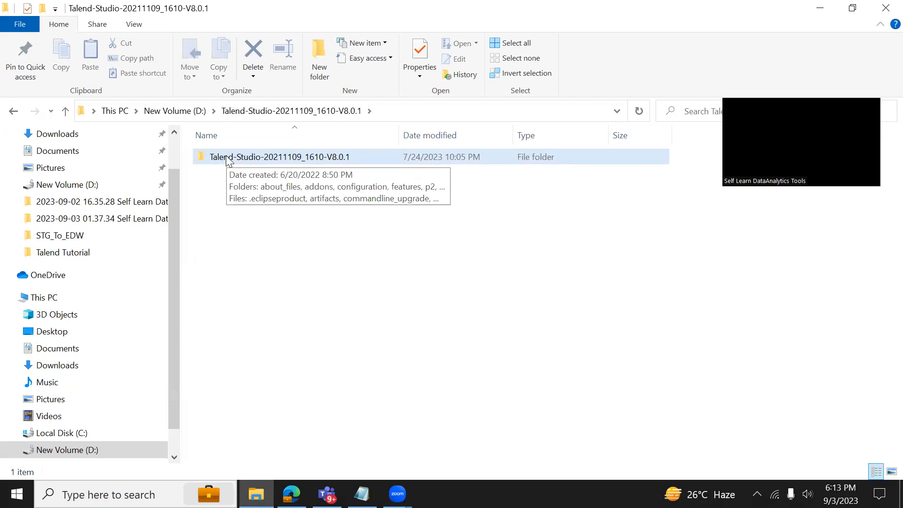
click(278, 163)
double_click(279, 162)
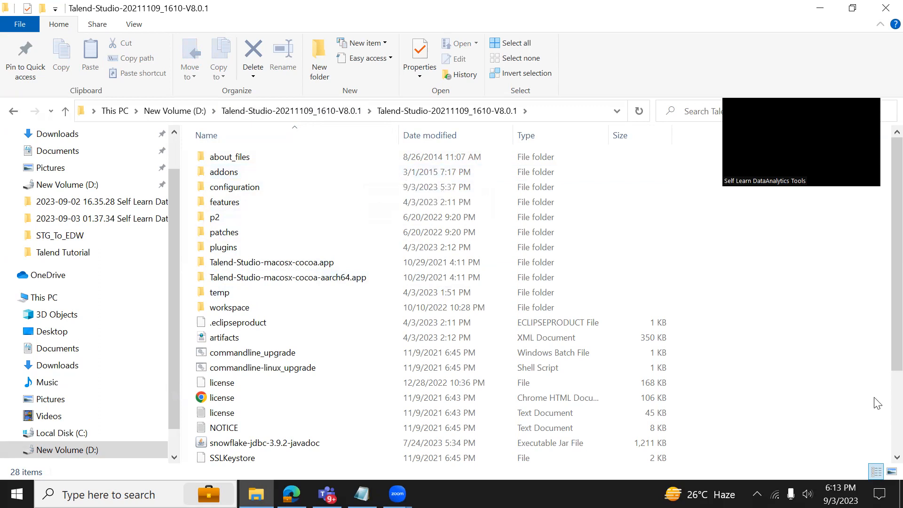
drag(896, 359, 895, 431)
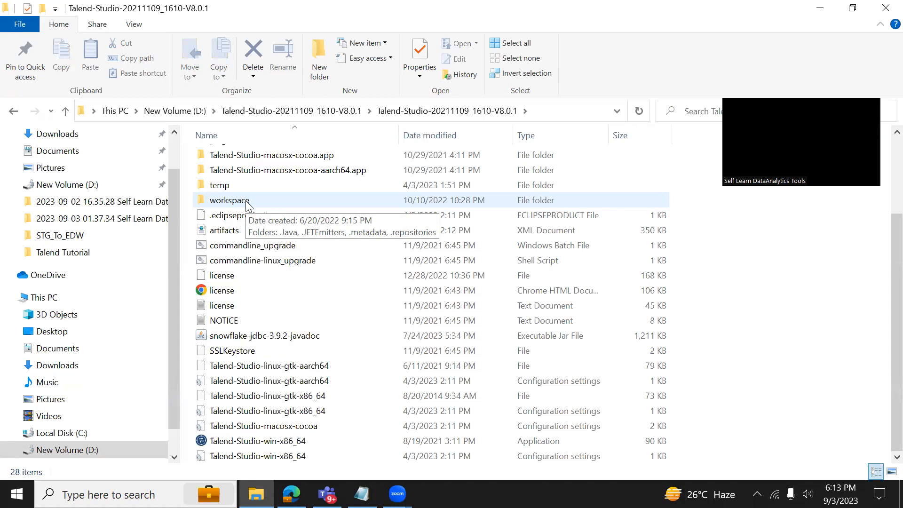
click(236, 456)
Open Talend-Studio-win-x86_64.ini in Notepad, mark its -Xms512m/-Xmx1536m lines, and bring up the memory notes.
double_click(234, 457)
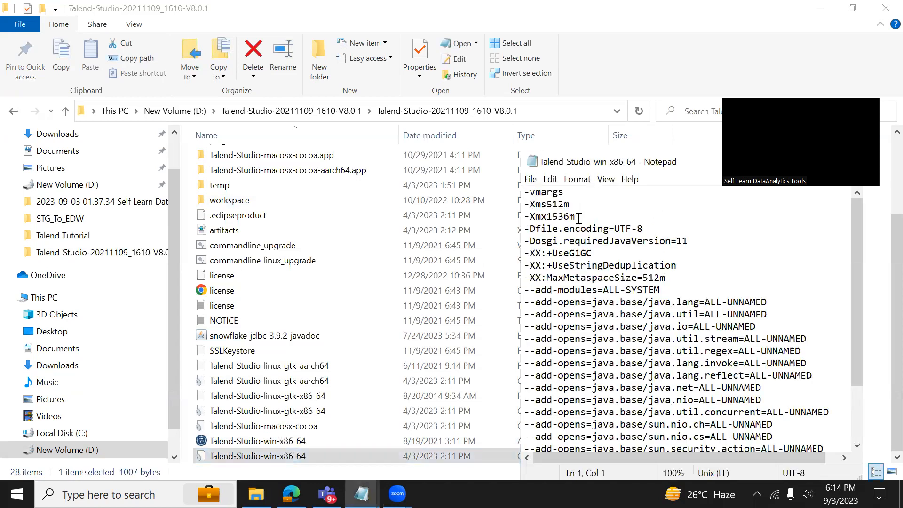
drag(579, 218, 522, 206)
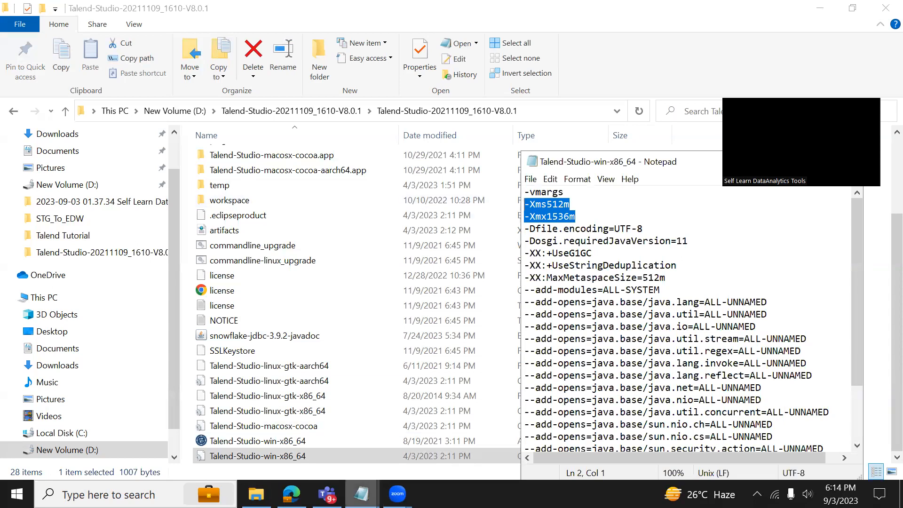
mouse_move(362, 494)
click(301, 473)
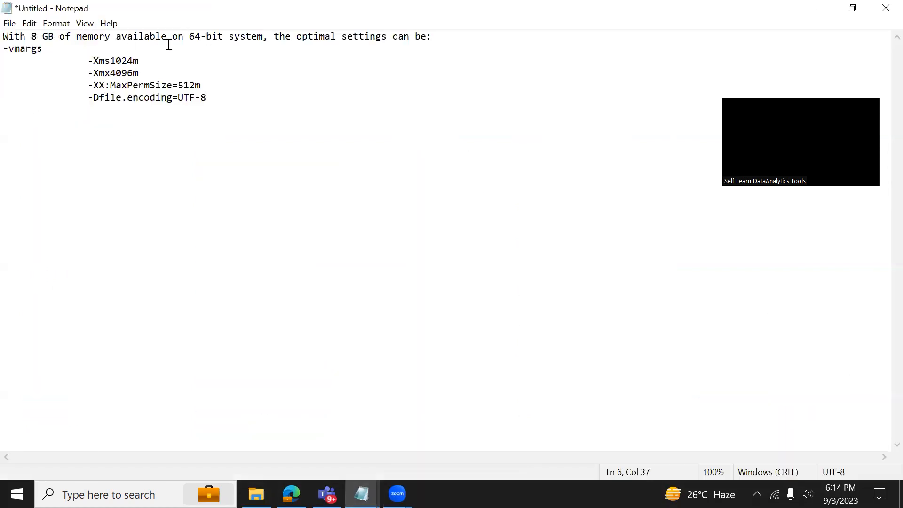
Highlight the 8 GB figure and recommended -Xms1024m/-Xmx4096m lines, then return to File Explorer.
drag(31, 38, 133, 38)
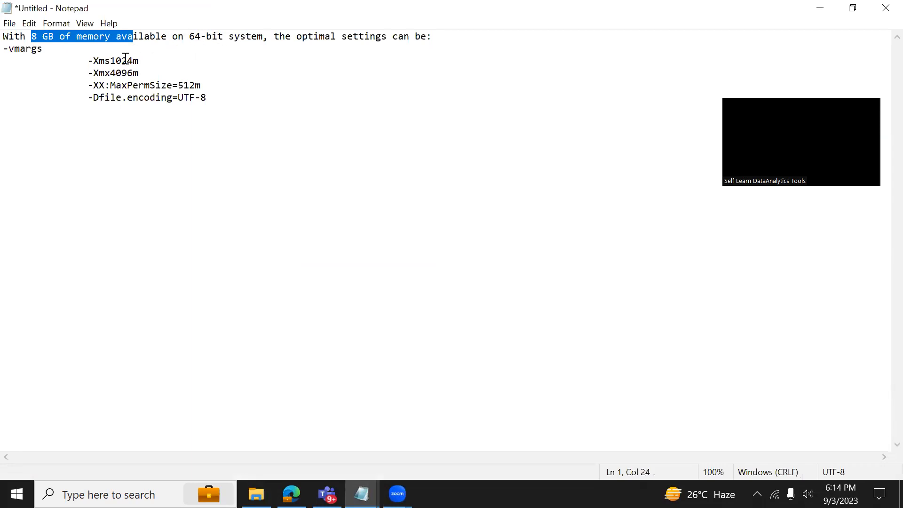
drag(91, 63, 153, 74)
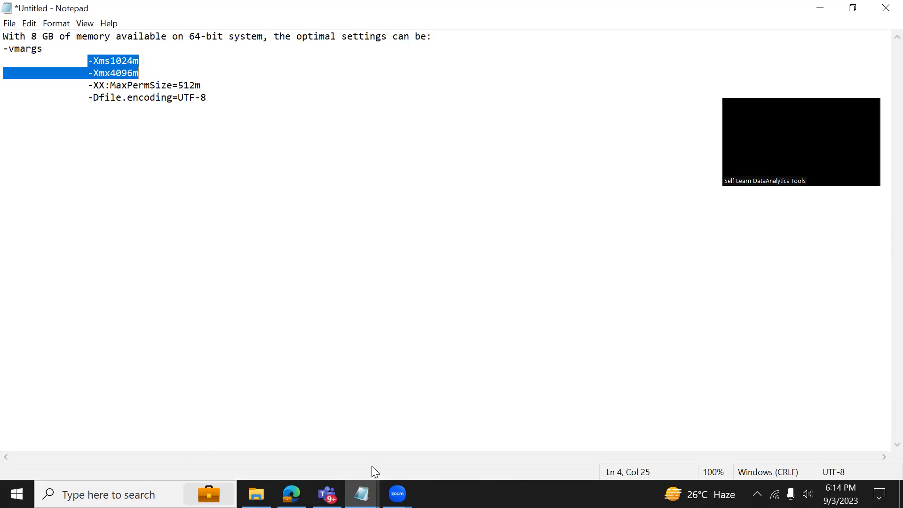
click(256, 494)
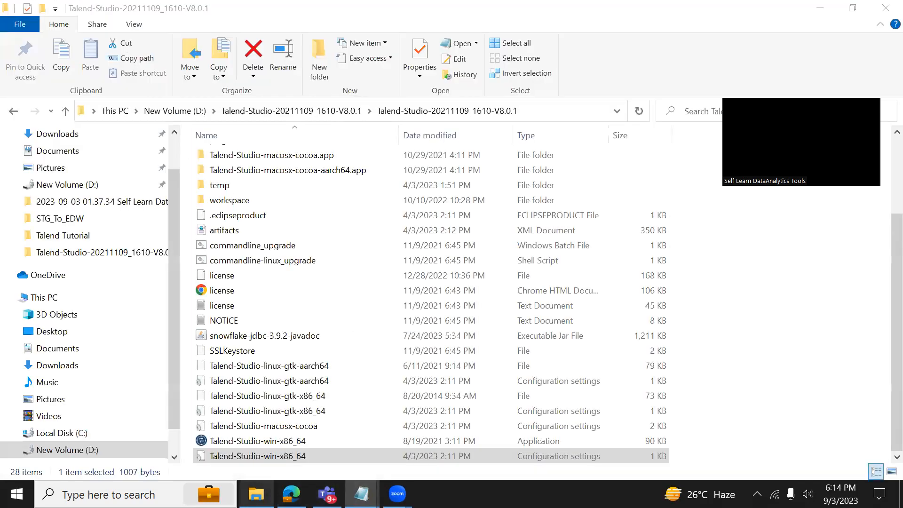
Bring the Talend-Studio-win-x86_64.ini Notepad window forward and close it.
mouse_move(361, 494)
click(408, 471)
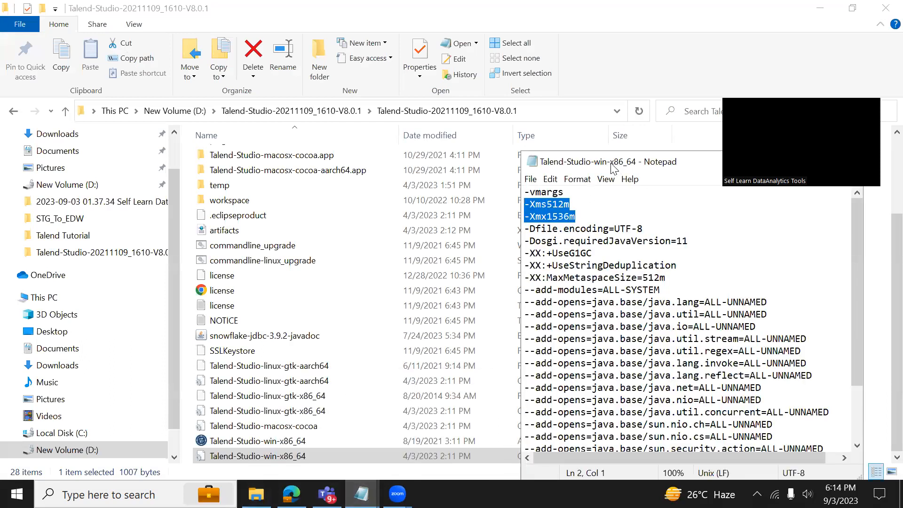
drag(611, 164, 429, 179)
click(660, 181)
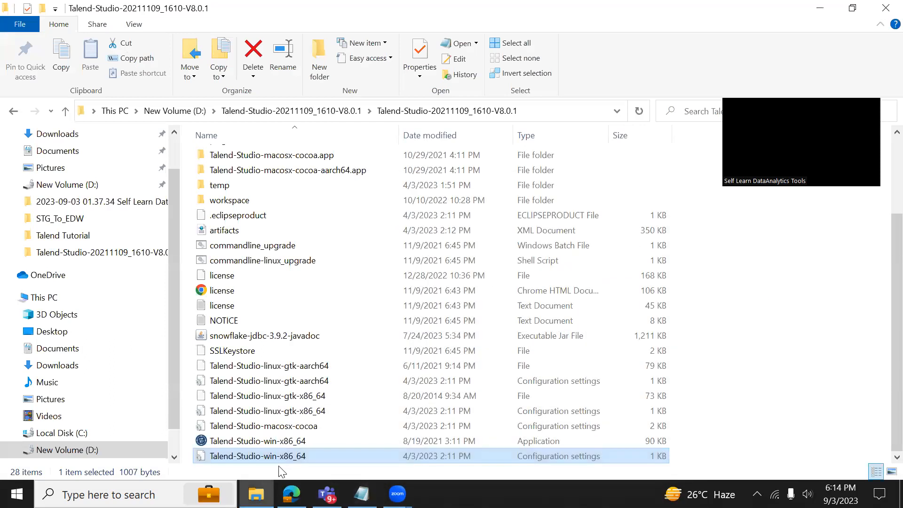
Run the Talend-Studio-win-x86_64 application as administrator.
click(249, 445)
right_click(249, 445)
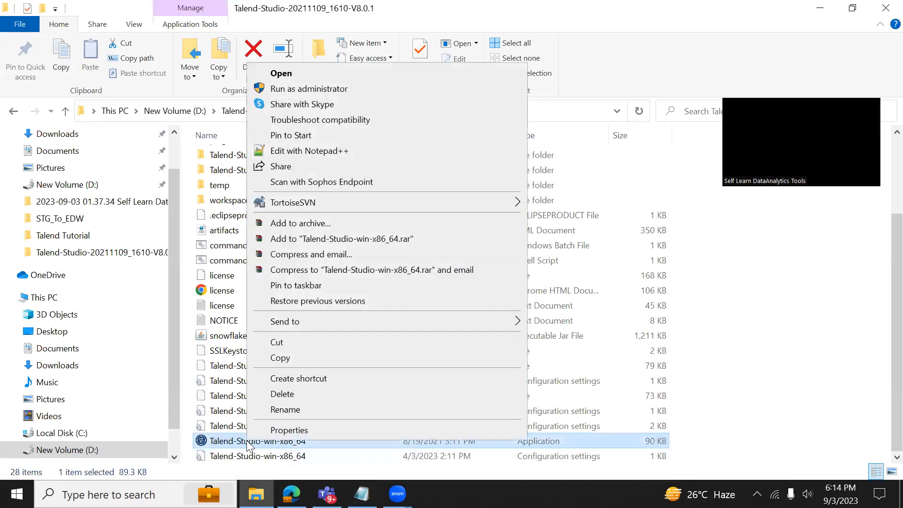
click(310, 88)
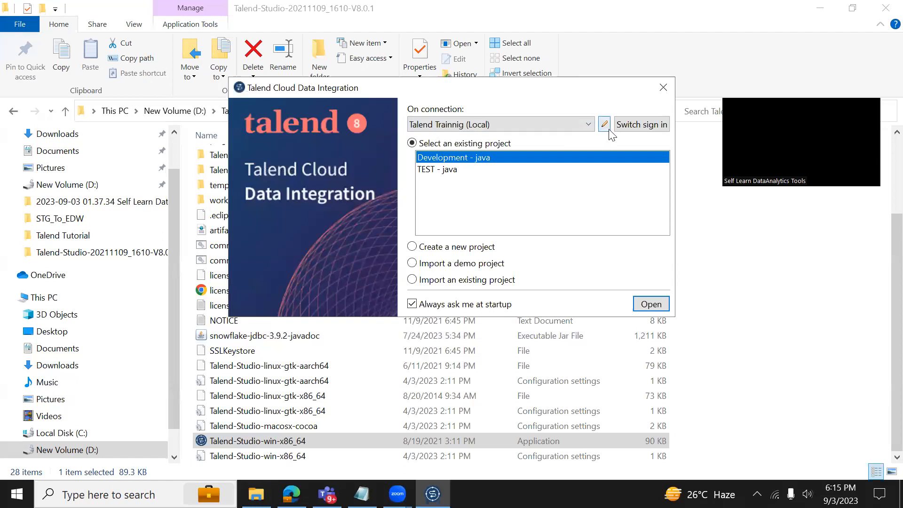
Switch to Other login mode and open Manage Connections for the Talend Trainnig local connection.
click(629, 127)
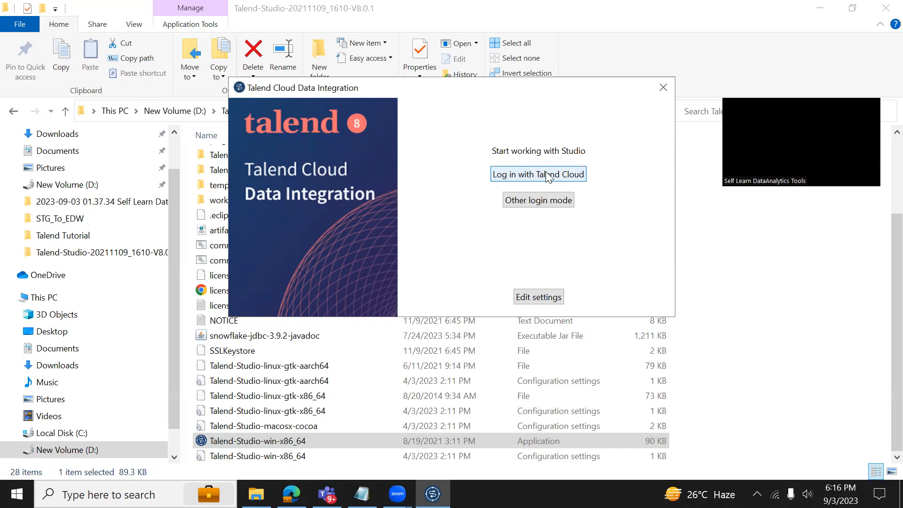
click(540, 210)
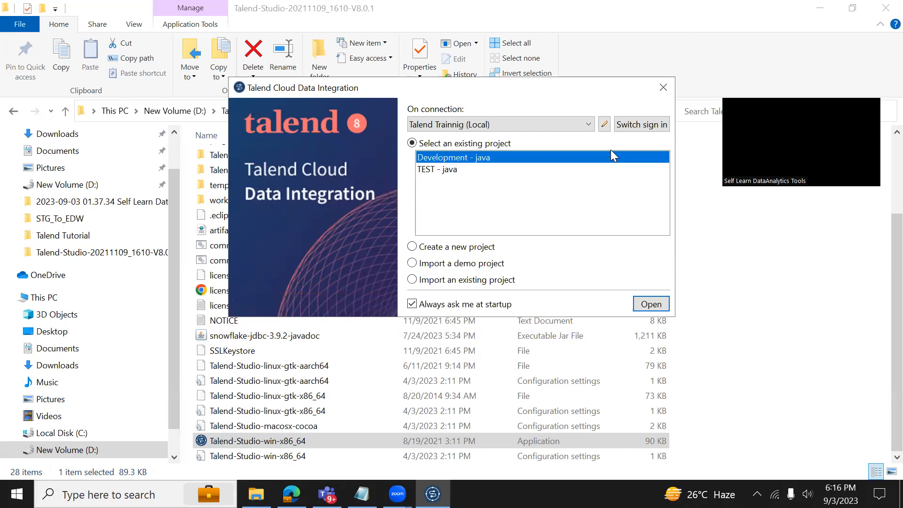
click(604, 126)
click(604, 125)
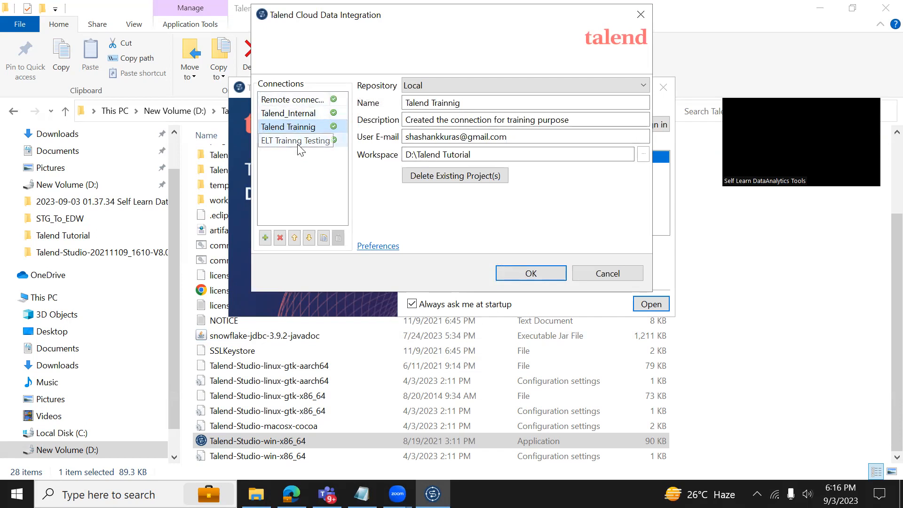
Expand the Repository dropdown listing Local, Remote TAC, AWS, Azure and Cloud – Custom.
click(420, 86)
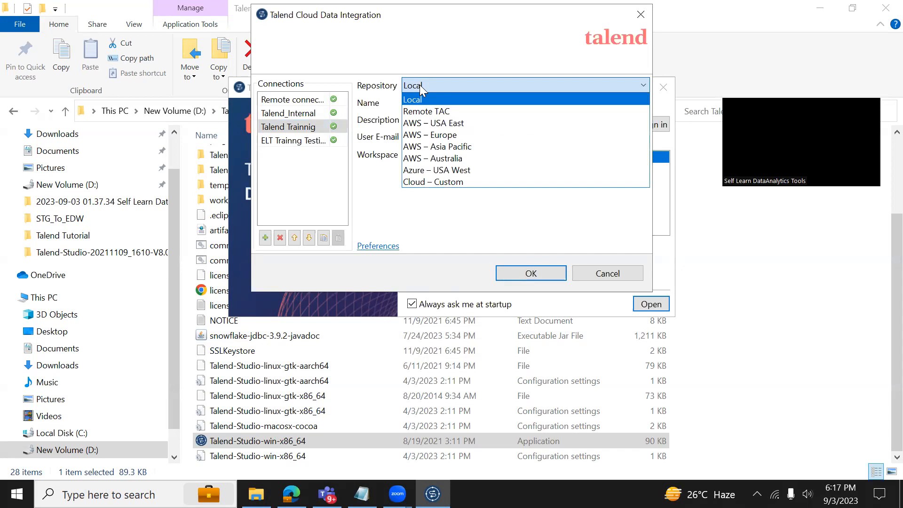
Change the Talend Trainnig repository to AWS – USA East, then reopen the repository list.
click(454, 125)
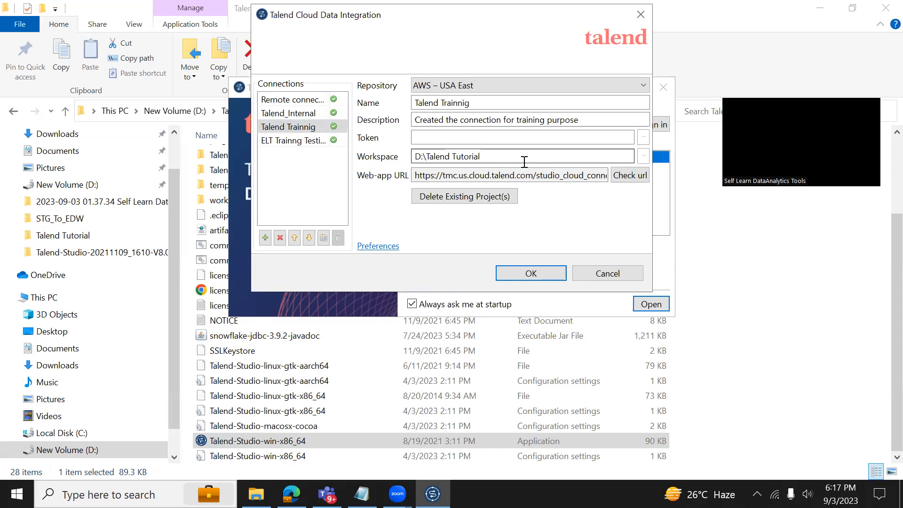
click(475, 85)
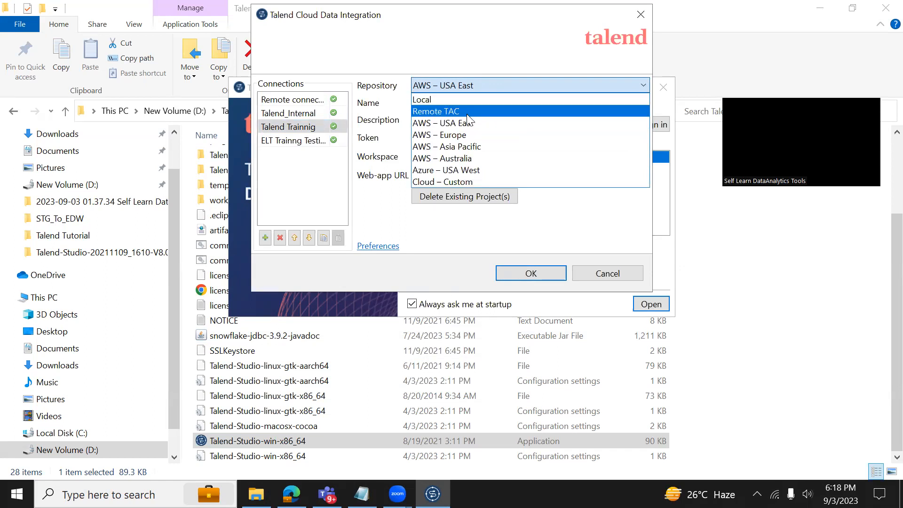
Dismiss the list, try the Token field, then choose Local, restoring workspace D:\Talend Tutorial.
click(415, 121)
click(442, 139)
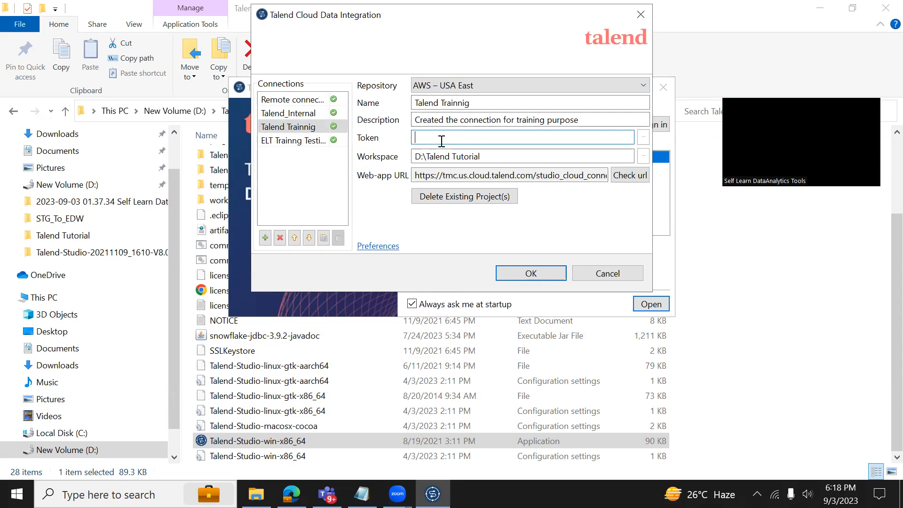
click(437, 87)
click(431, 98)
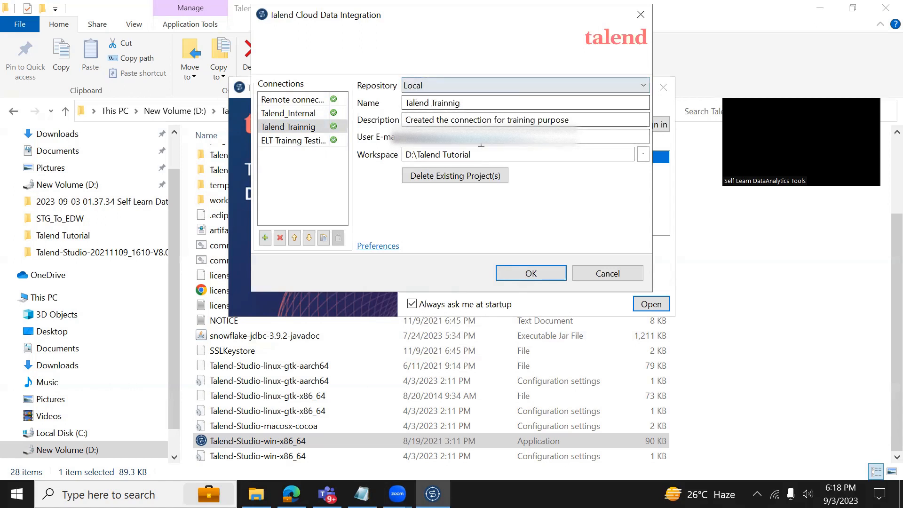
Select the D:\Talend Tutorial workspace path and confirm with OK to reach the Talend Trainnig projects.
triple_click(492, 153)
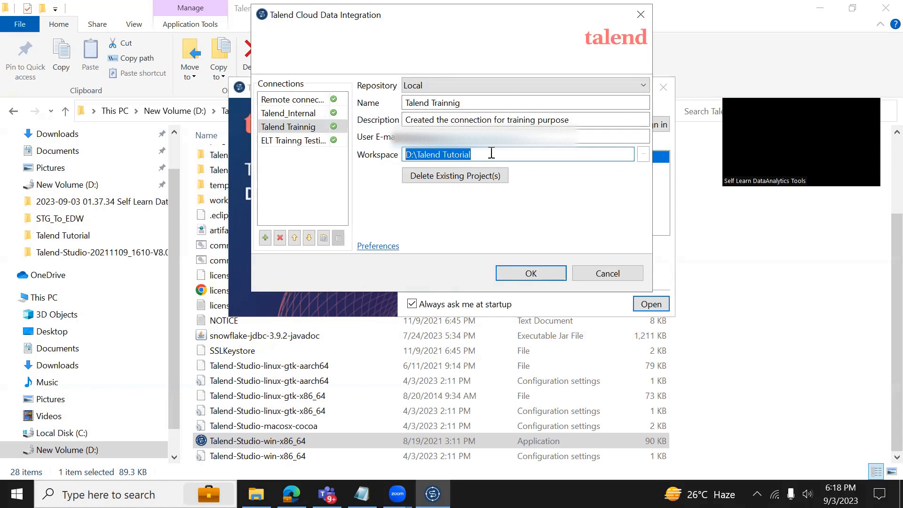
click(601, 274)
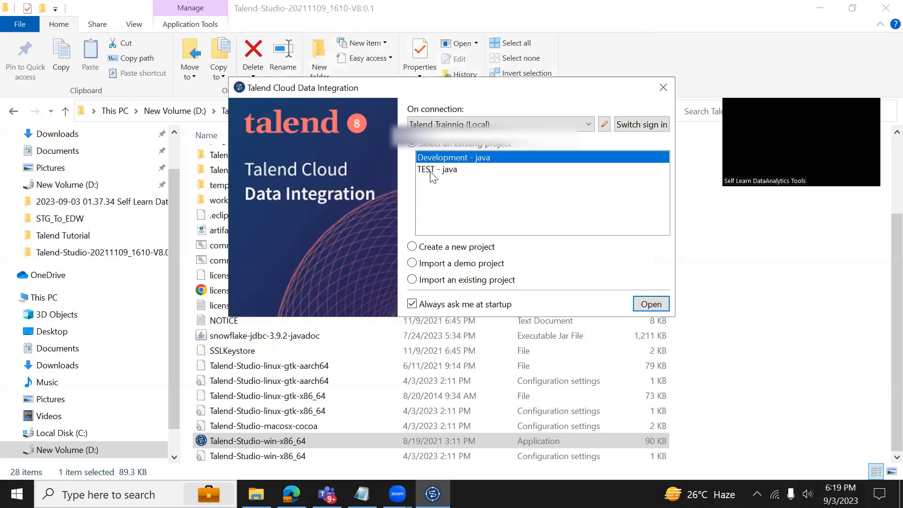
Reopen Manage Connections, add a new connection and rename it New_Development.
click(605, 124)
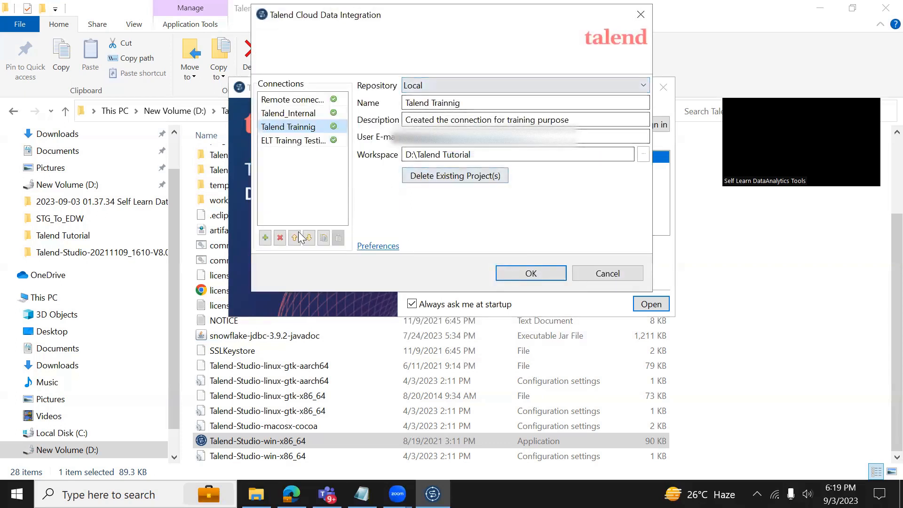
click(265, 239)
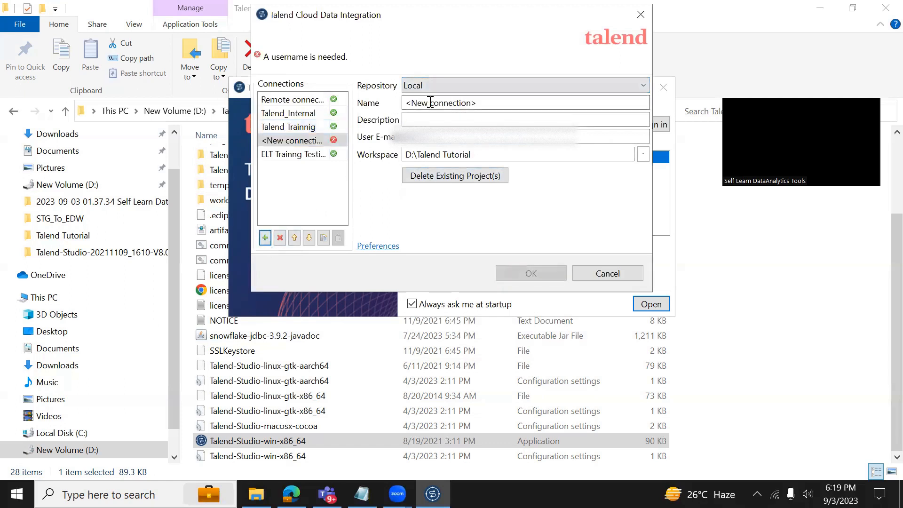
key(ctrl+a)
key(BackSpace)
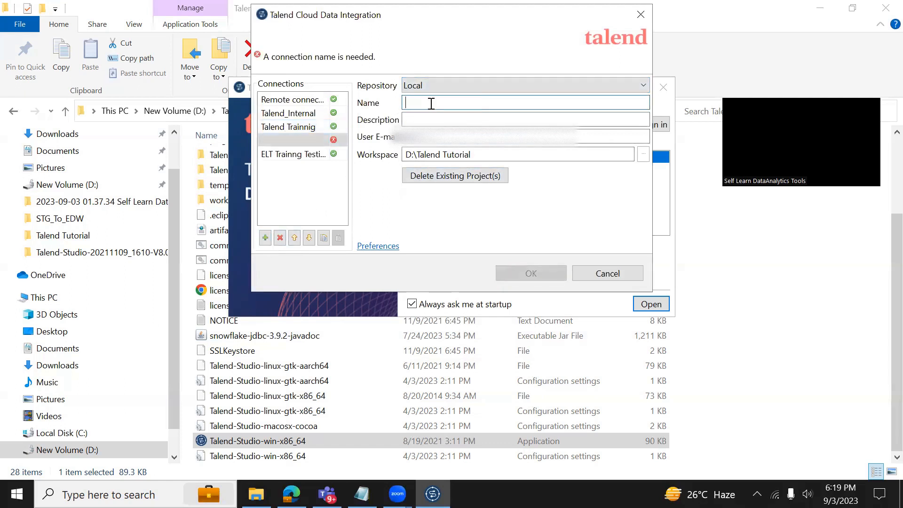
text(New)
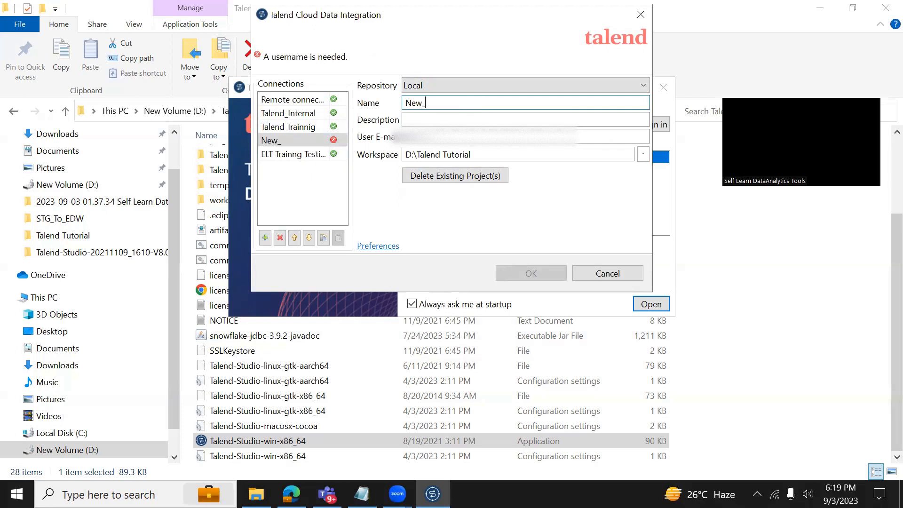
text(_Development)
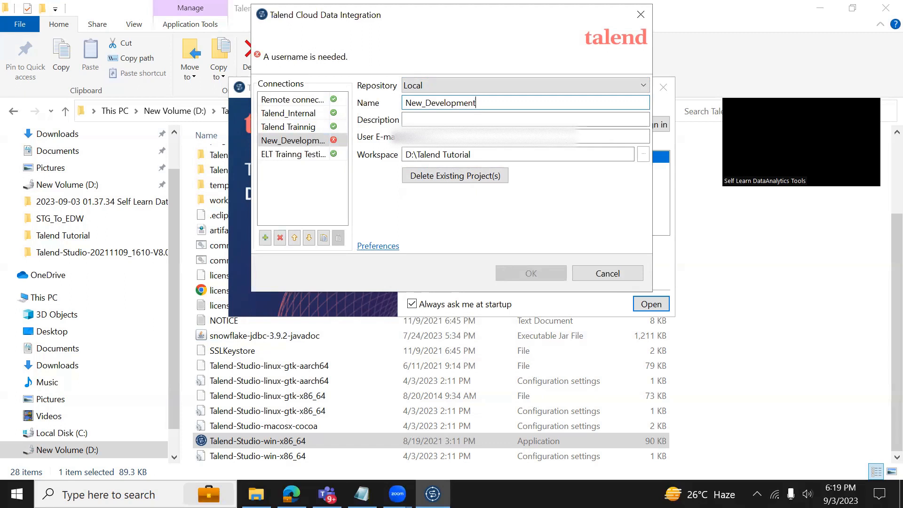
click(439, 121)
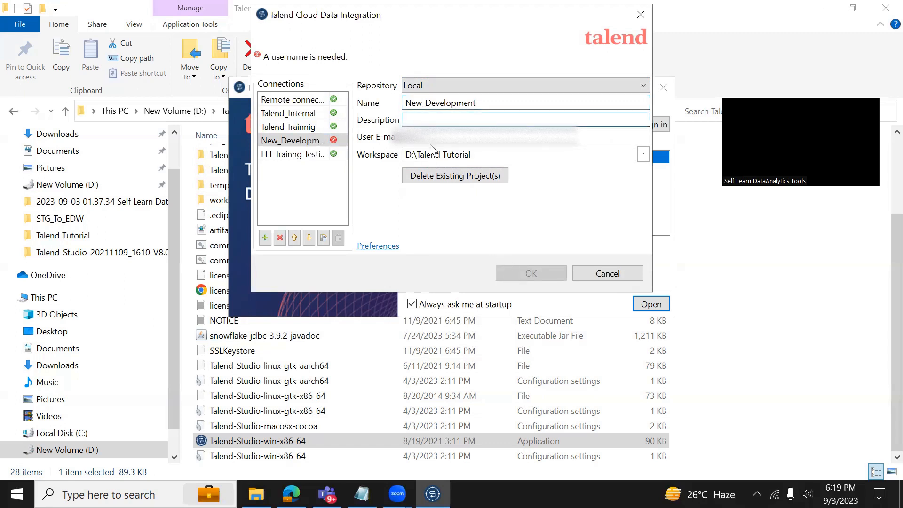
click(307, 127)
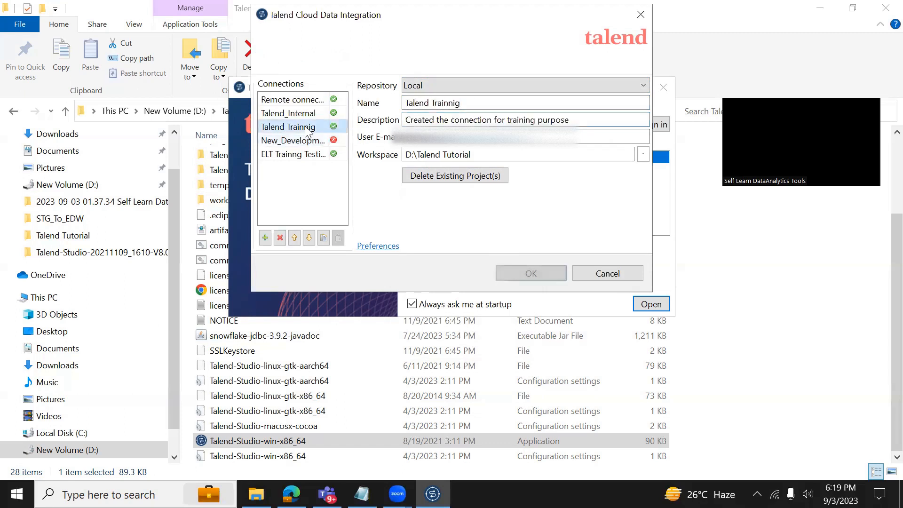
click(297, 141)
click(290, 115)
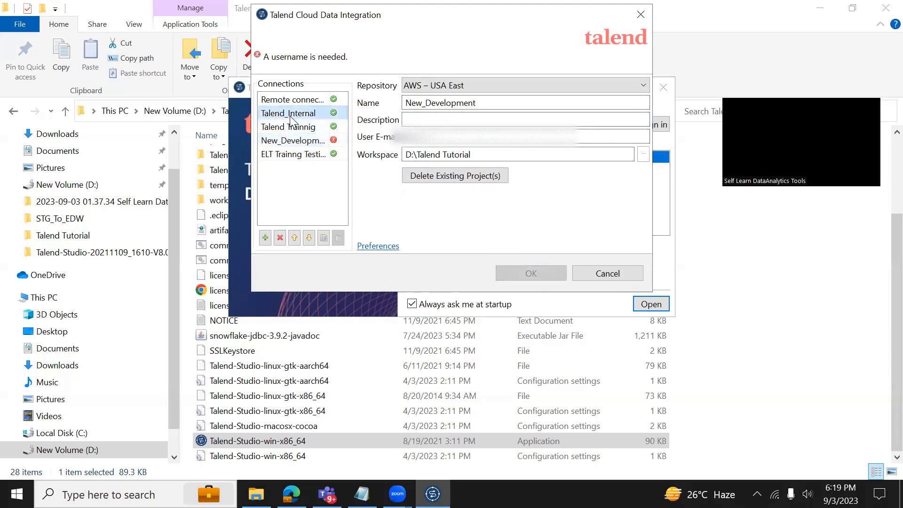
click(302, 155)
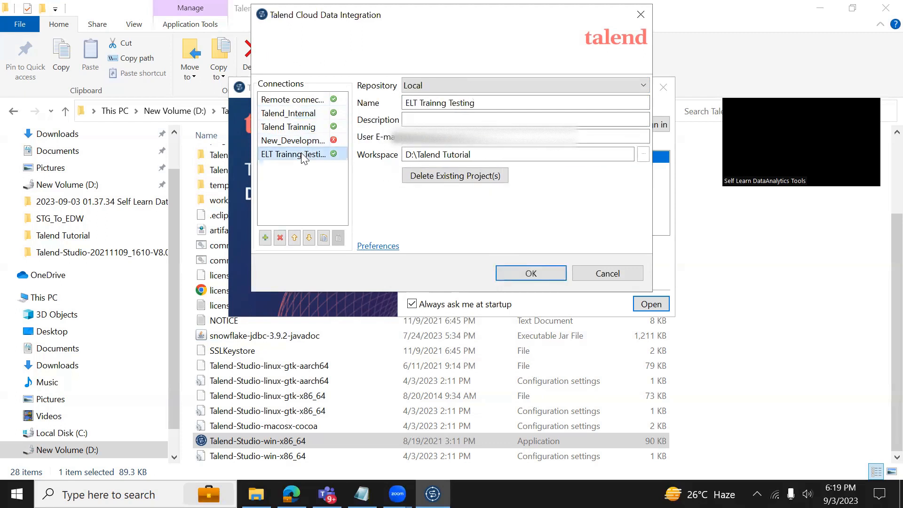
click(303, 140)
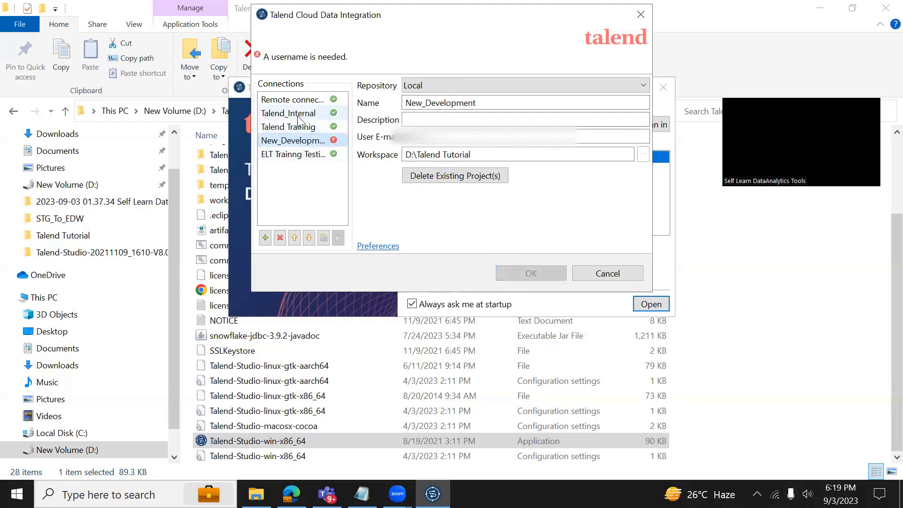
click(296, 115)
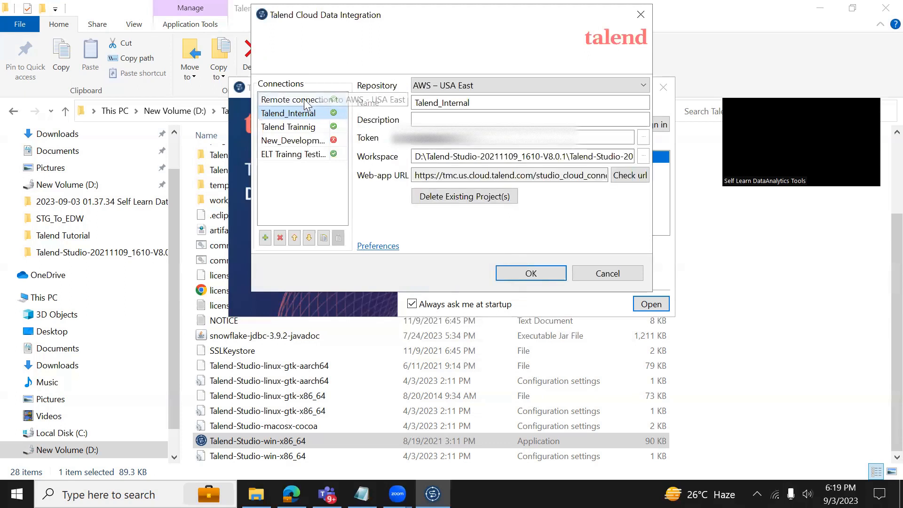
click(288, 140)
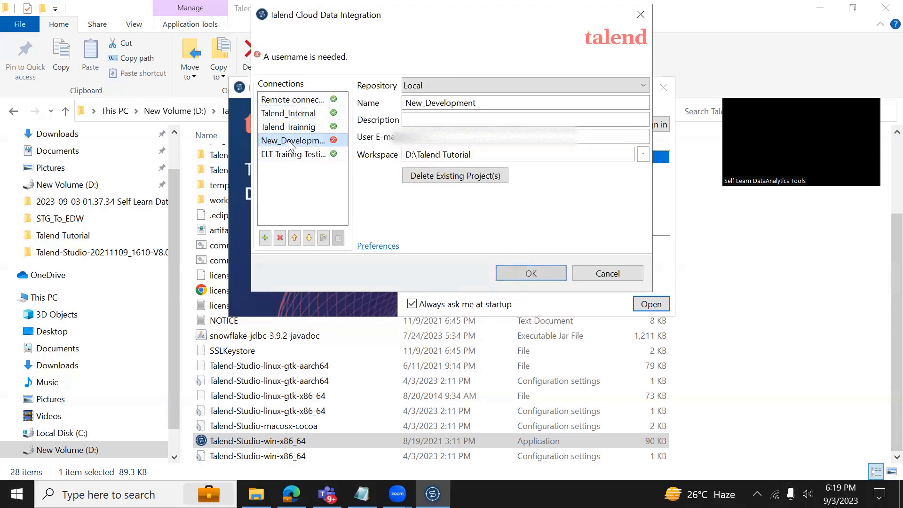
click(423, 137)
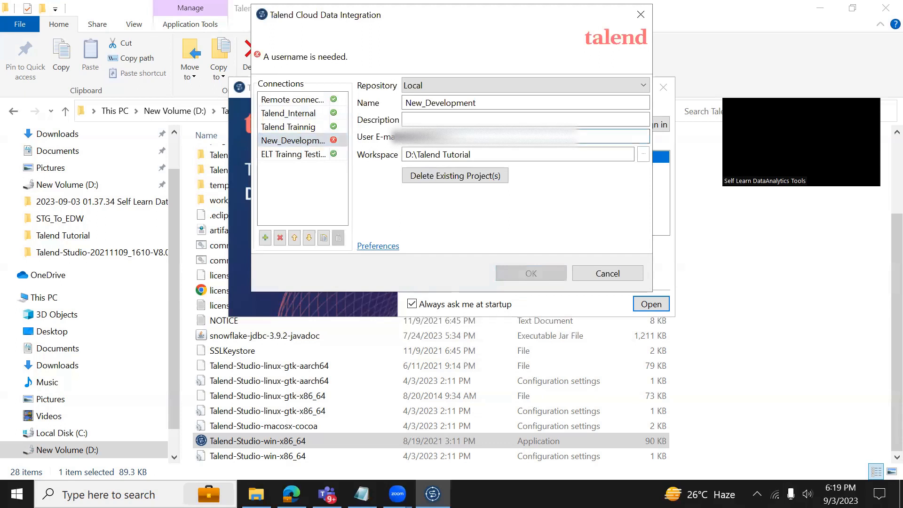
Enter the description 'Using it for Talend ETL Development' and the user e-mail, then save New_Development.
click(419, 121)
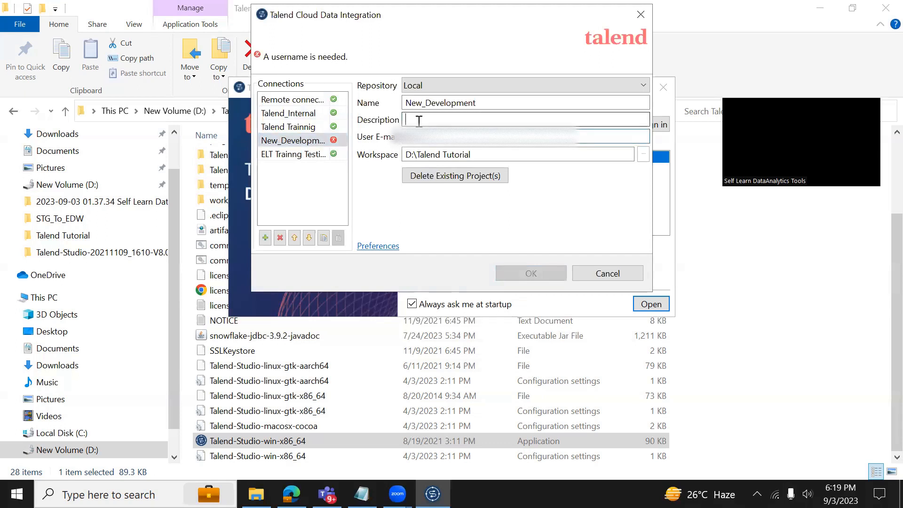
text(Using it for Talend)
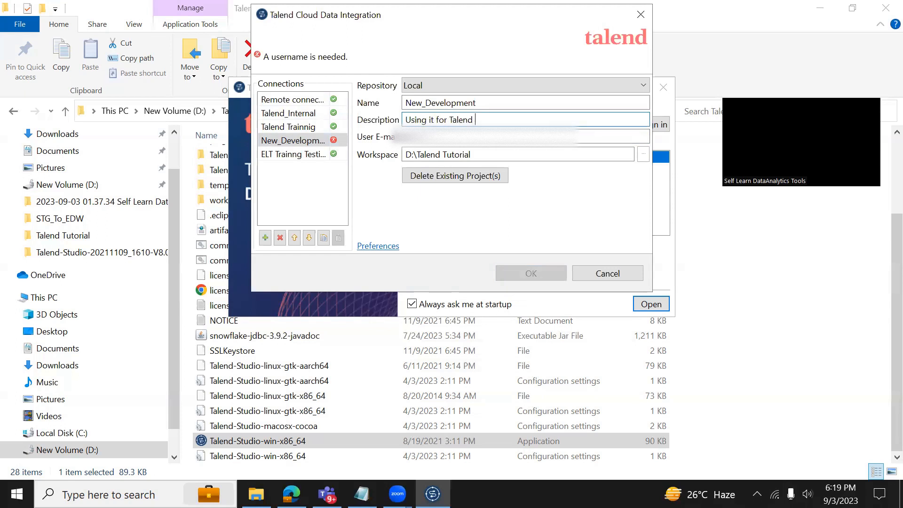
text( ETL Development)
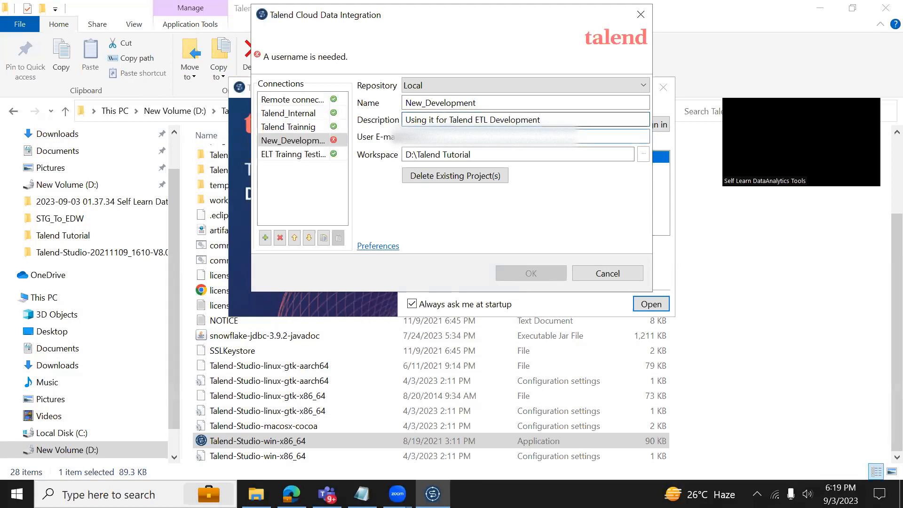
text(...)
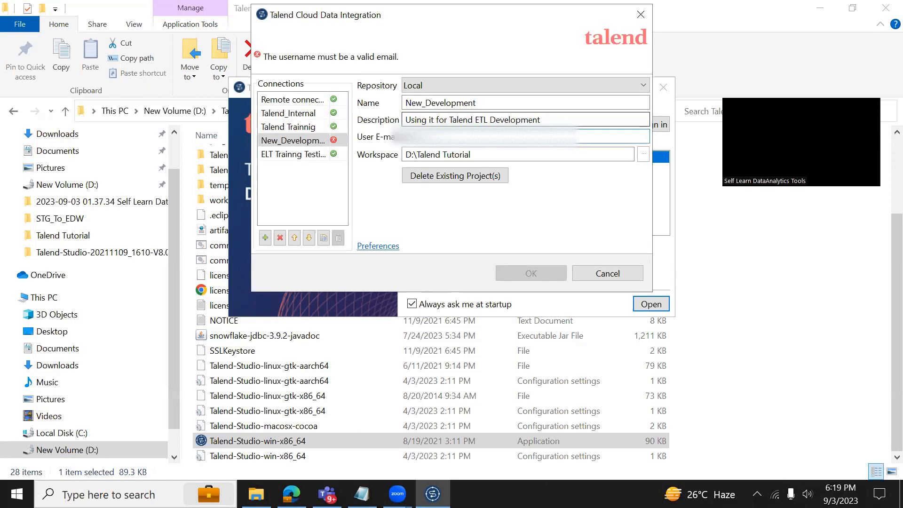
text(......)
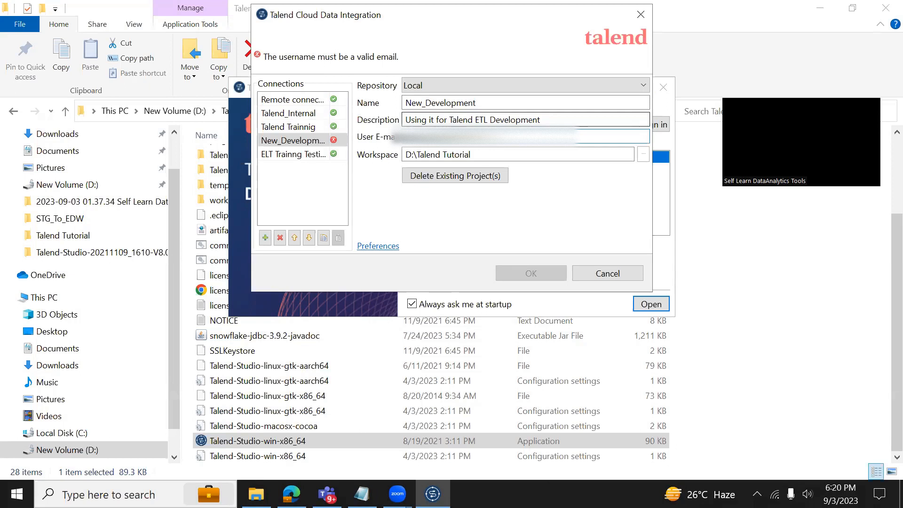
text(...)
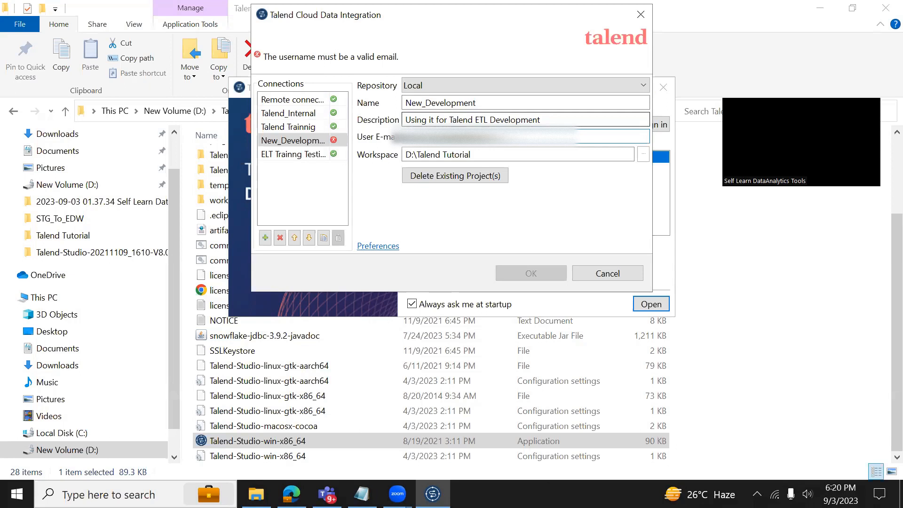
text(com)
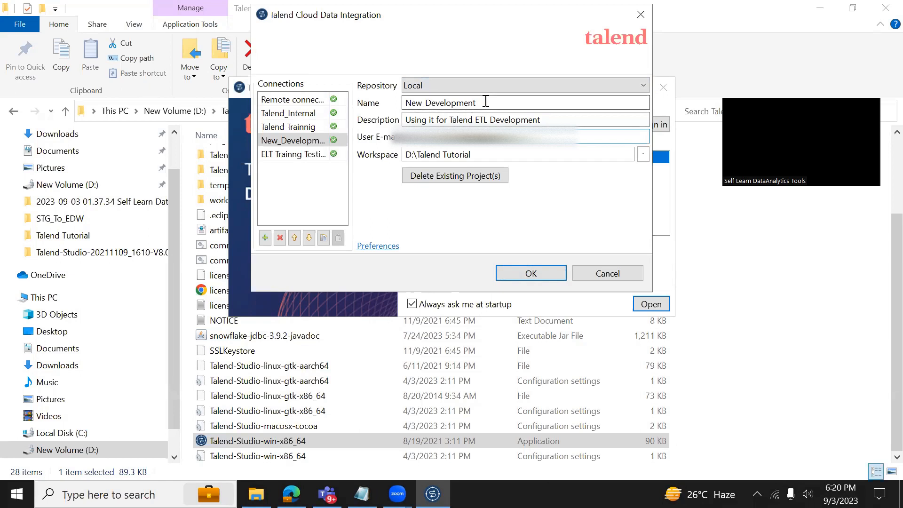
drag(484, 102, 406, 108)
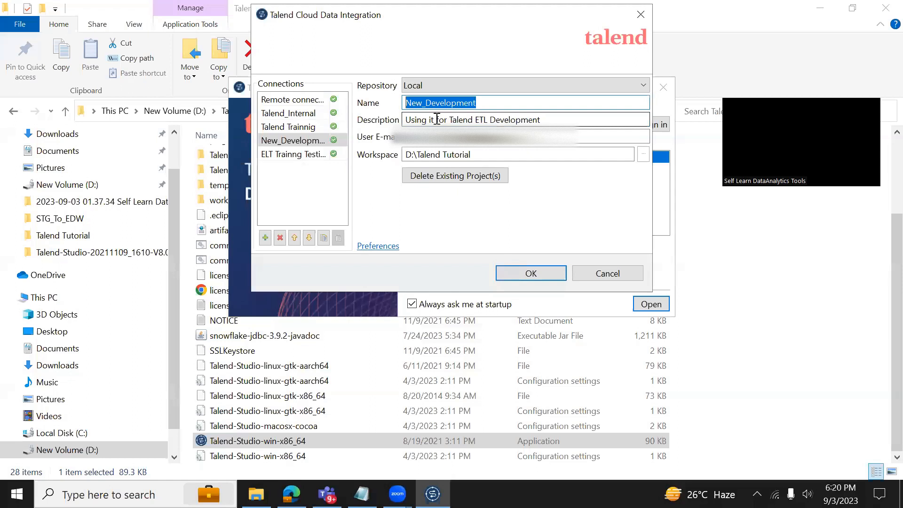
click(516, 274)
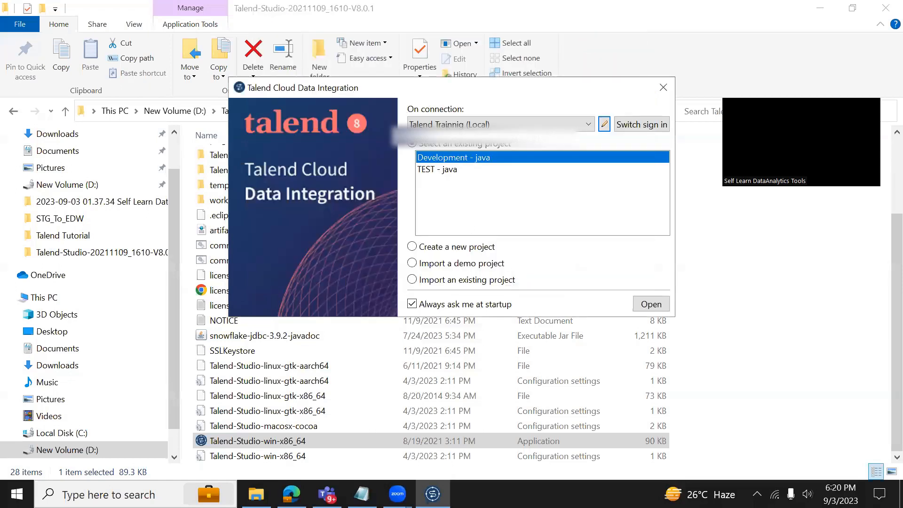
Switch to the New_Development connection and enter ETL_DEVELOPMENT as a new project name.
click(552, 125)
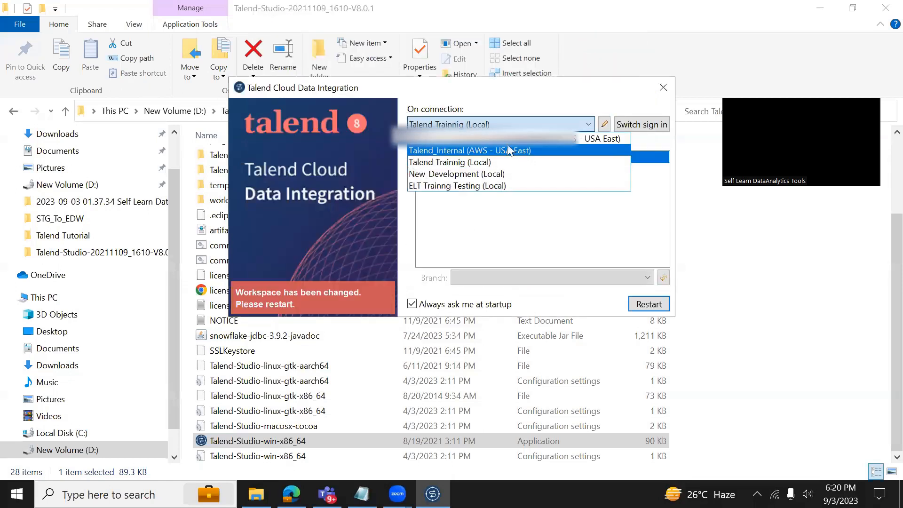
click(433, 176)
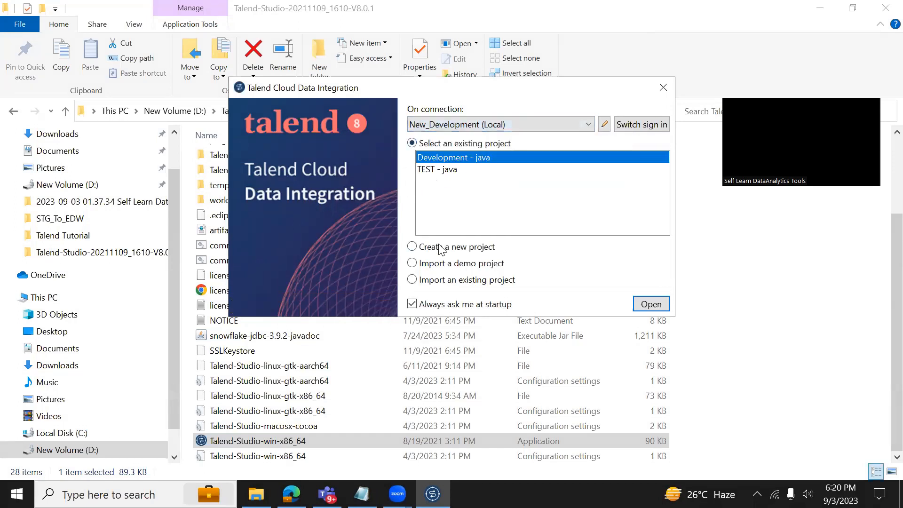
click(411, 248)
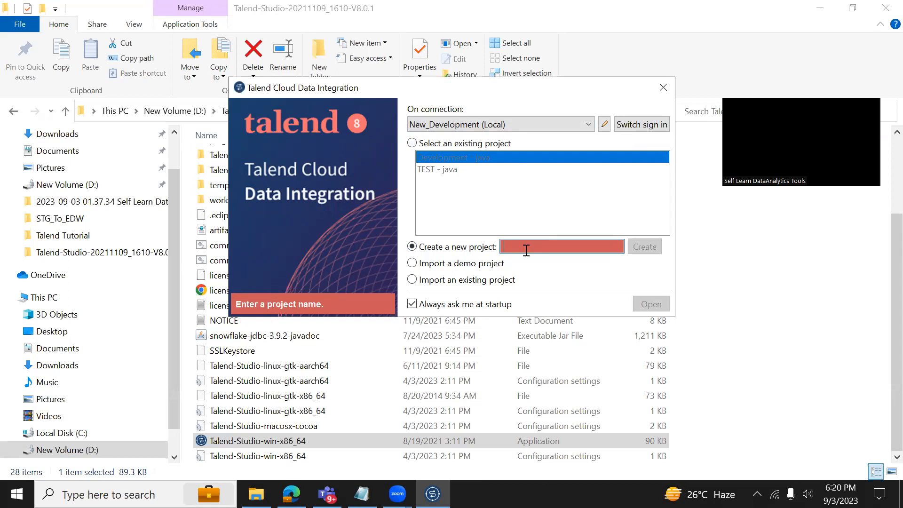
text(E)
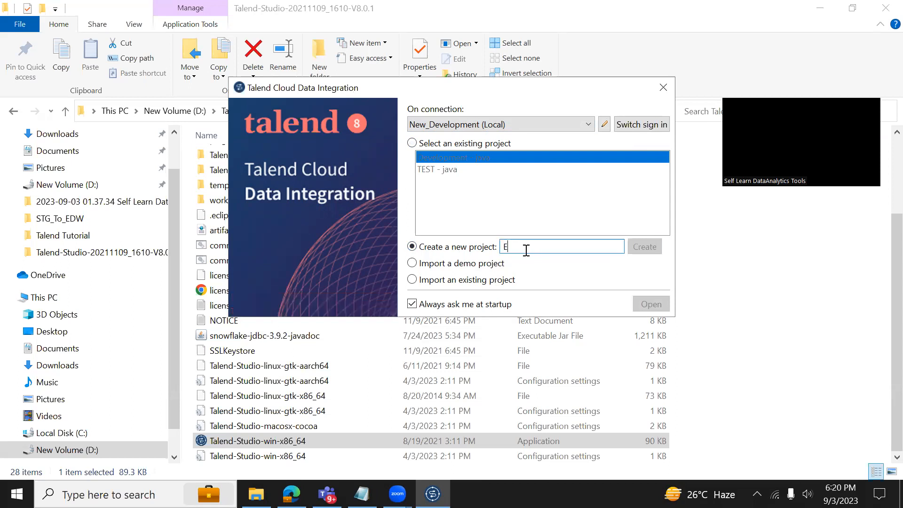
text(TL_D)
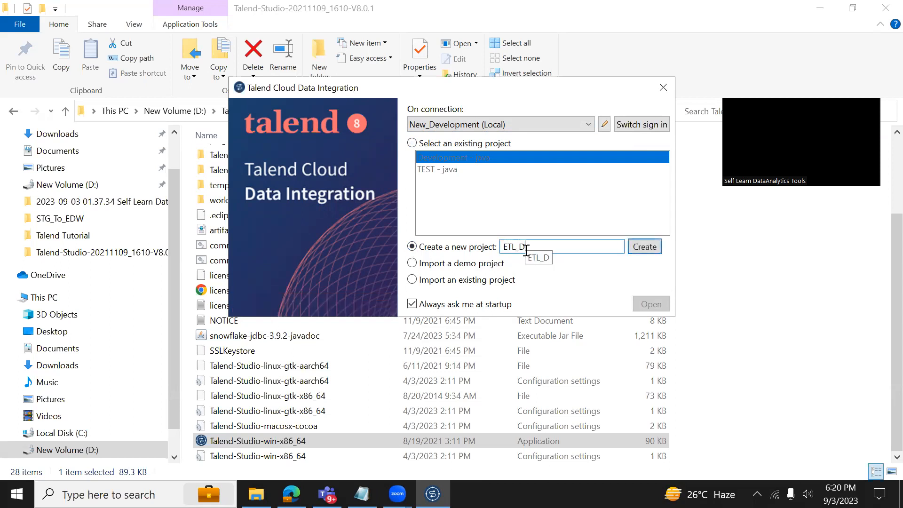
text(EVELOPMENT)
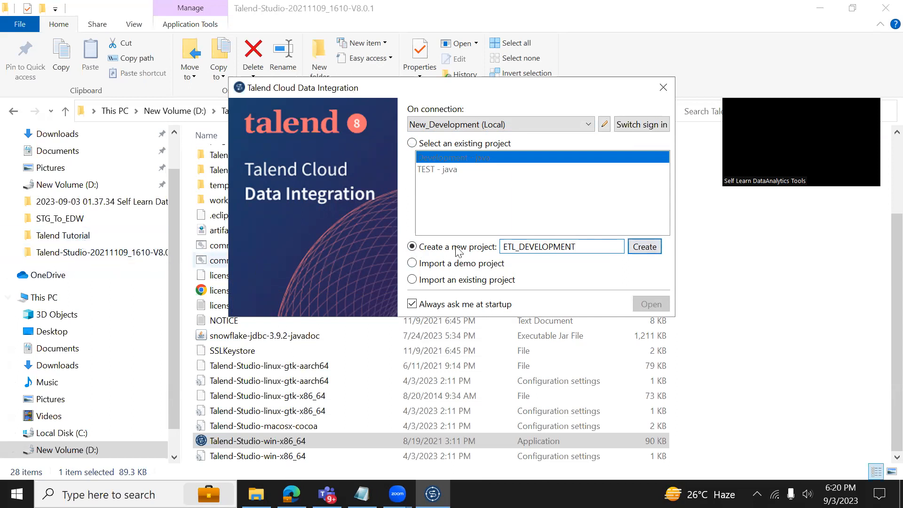
Look inside D:\Talend Tutorial in File Explorer and move the project dialog aside.
click(90, 240)
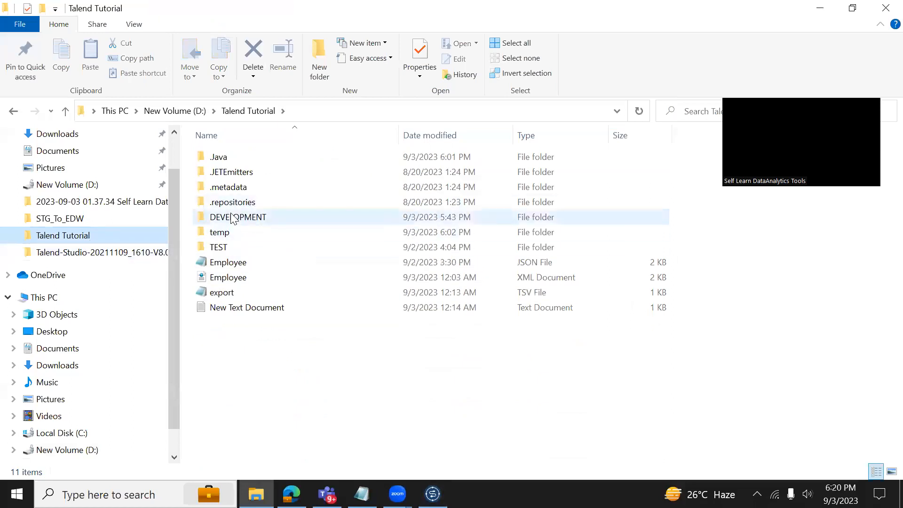
key(alt+Tab)
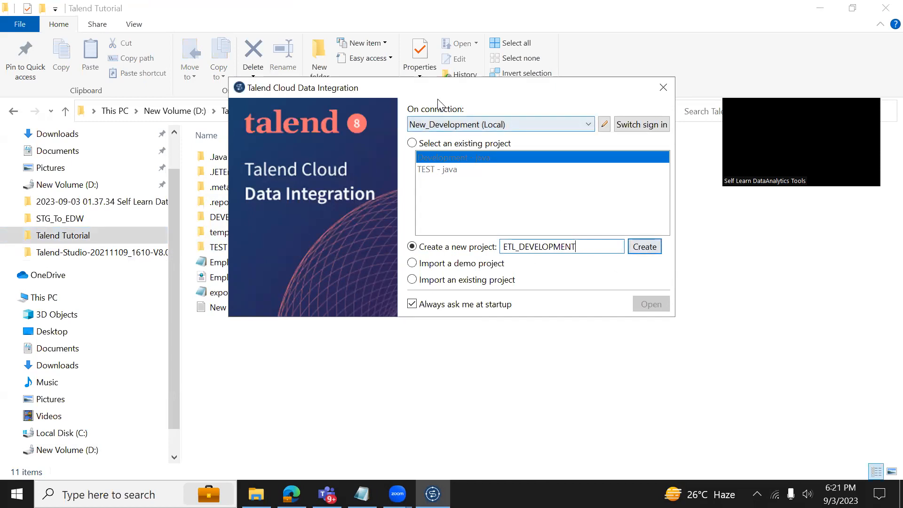
drag(446, 92, 675, 160)
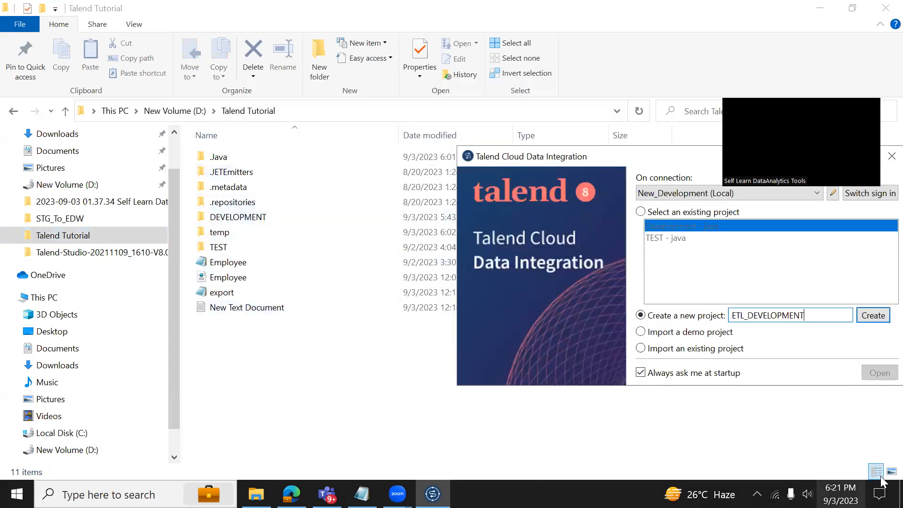
Create and open the ETL_DEVELOPMENT project, acknowledging the active features notice.
click(867, 314)
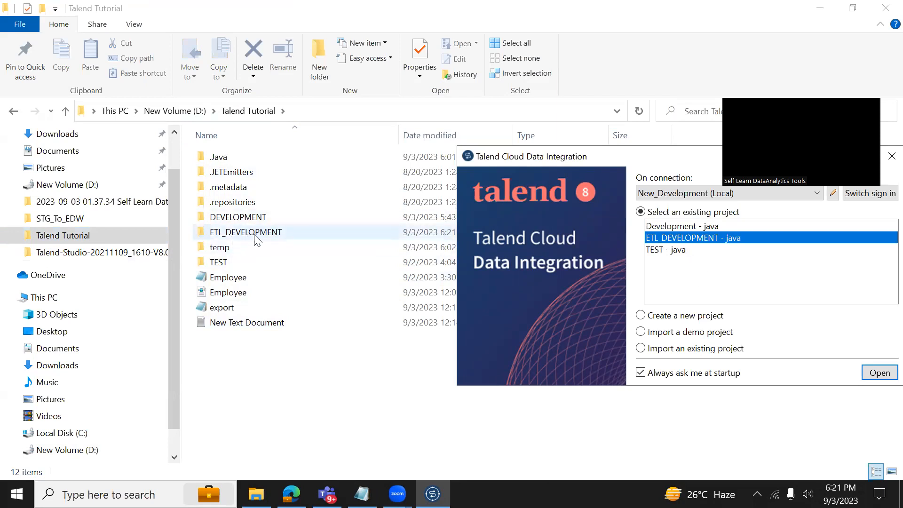
click(873, 380)
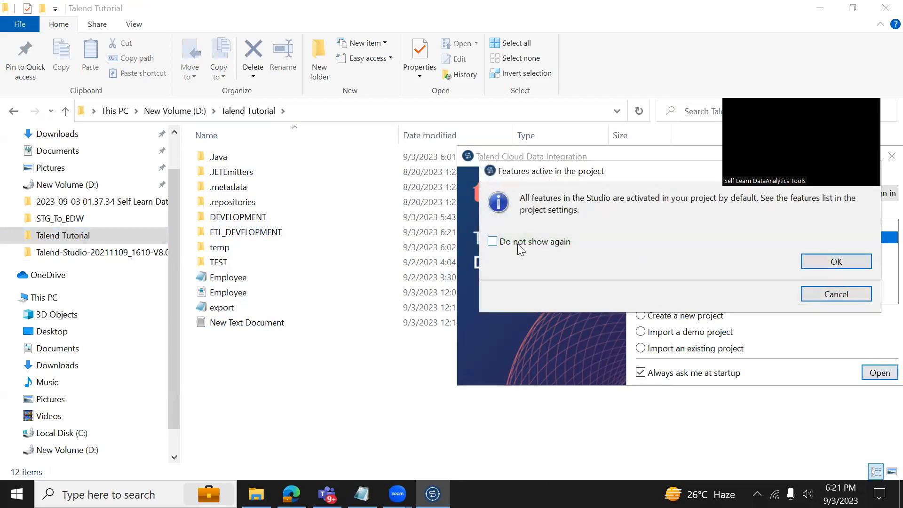
click(828, 261)
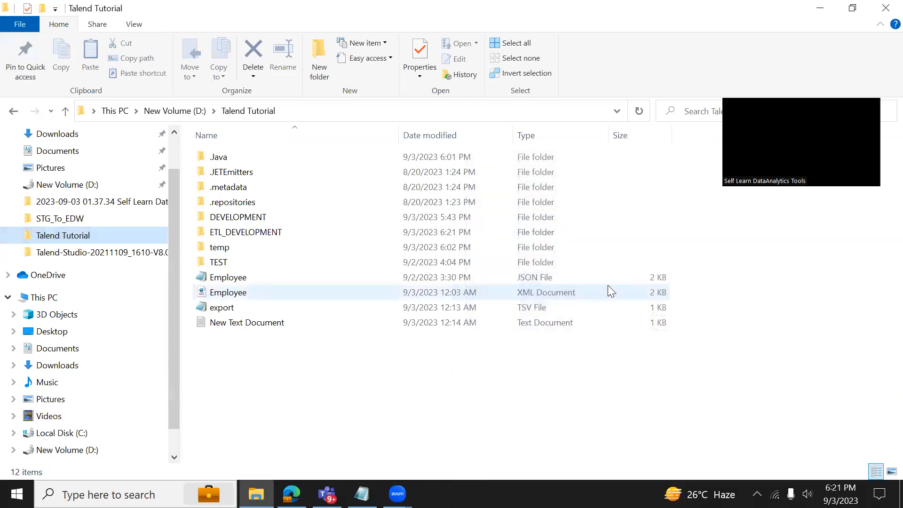
Open the ETL_DEVELOPMENT folder under D:\Talend Tutorial to view its contents.
click(293, 237)
double_click(291, 235)
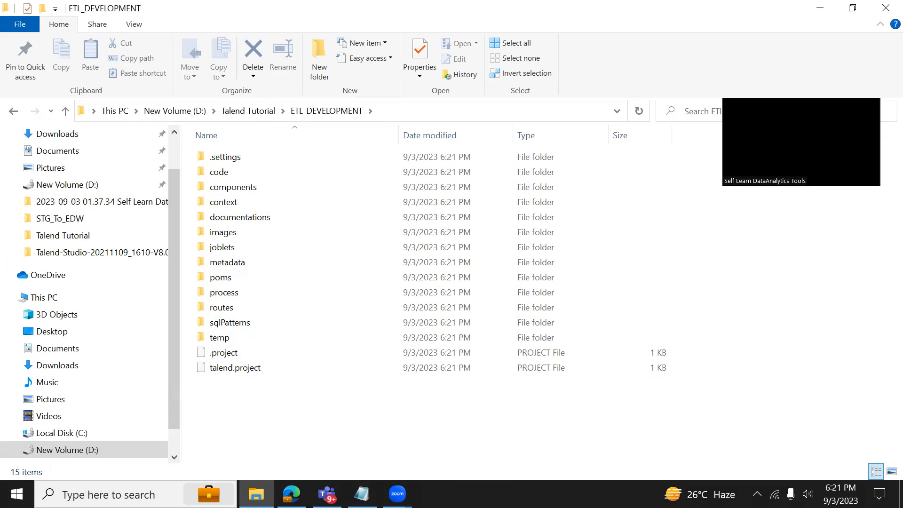
click(253, 113)
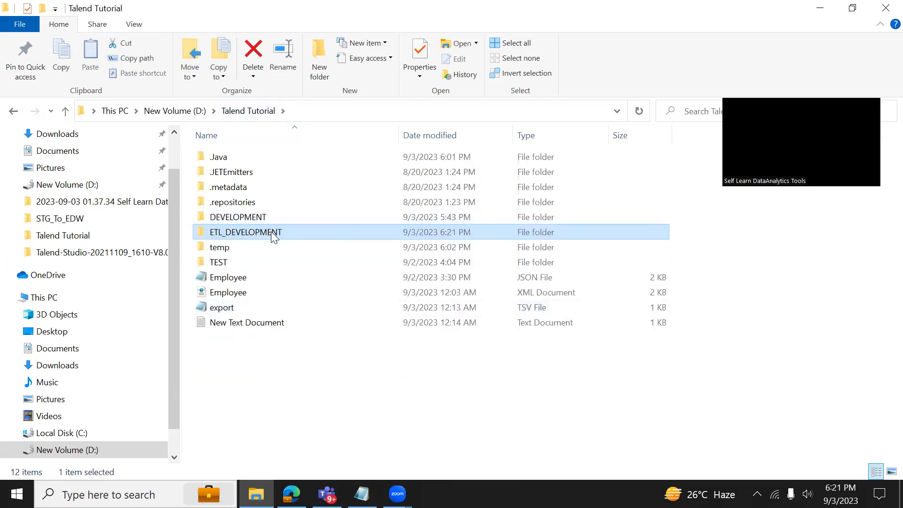
double_click(271, 232)
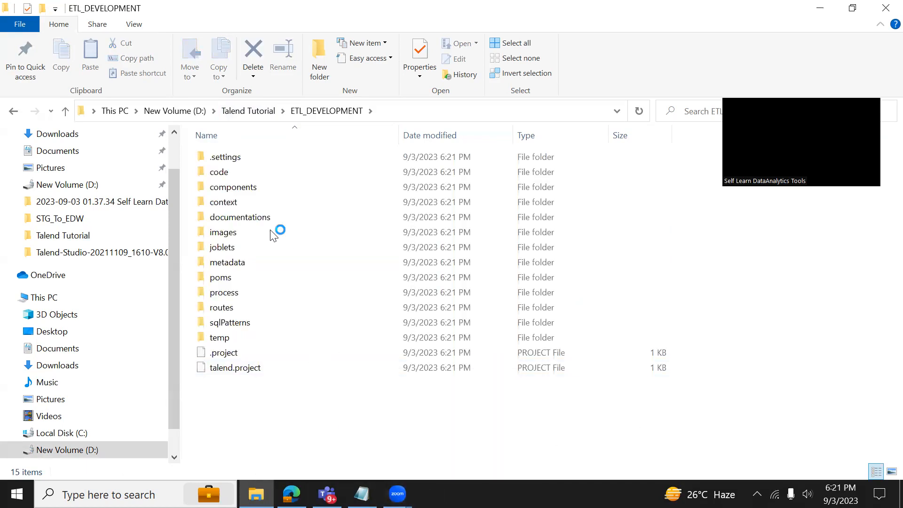
click(249, 111)
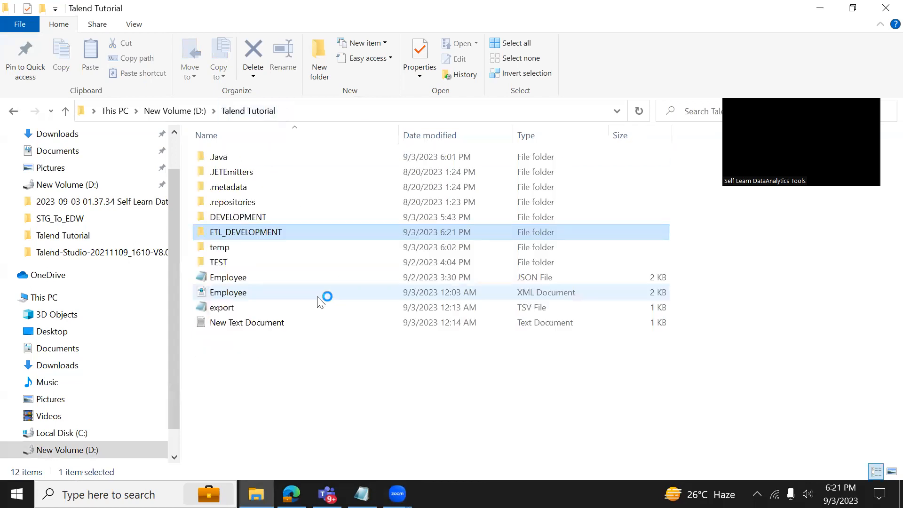
double_click(245, 233)
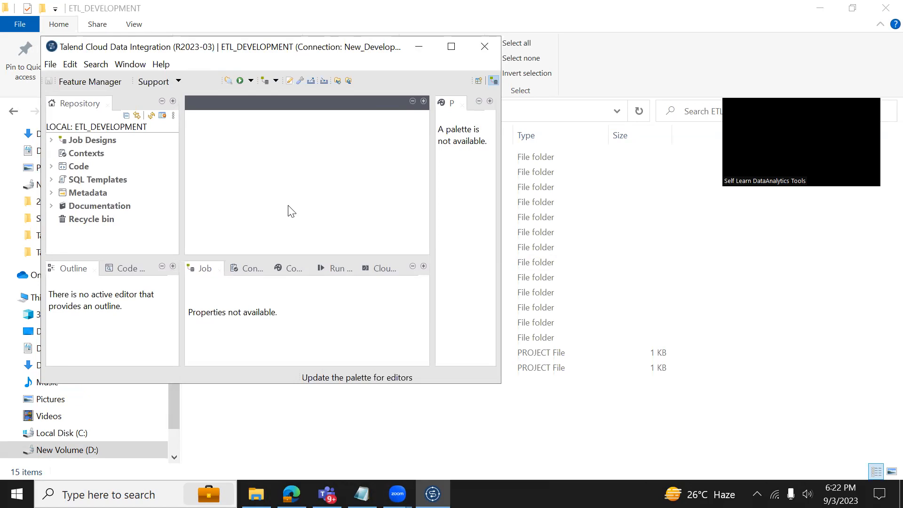
Confirm the project's process folder is empty, then return to the ETL_DEVELOPMENT folder.
click(470, 437)
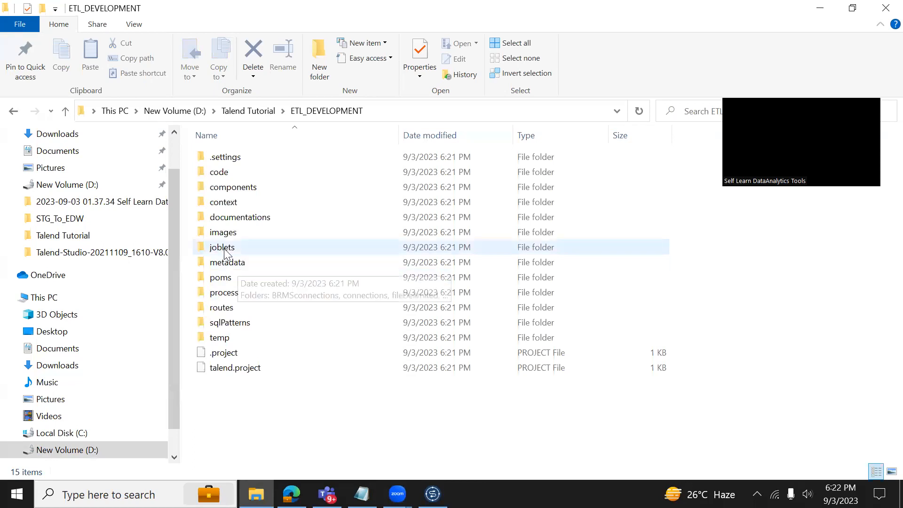
double_click(226, 293)
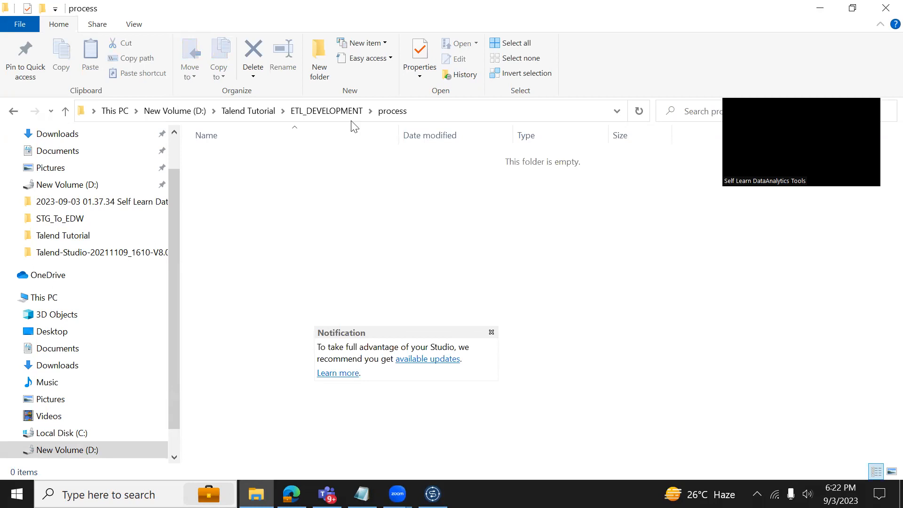
click(334, 111)
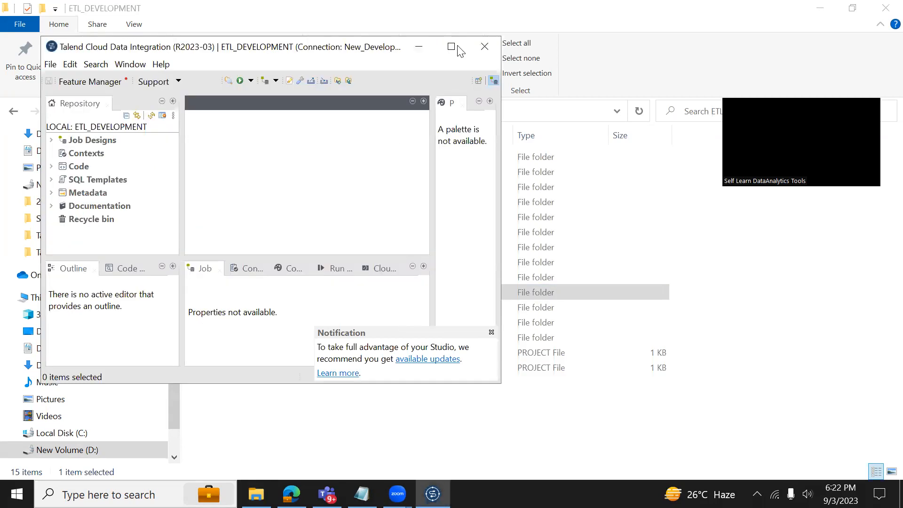
Maximize Talend Studio to show the ETL_DEVELOPMENT repository full-screen.
click(459, 50)
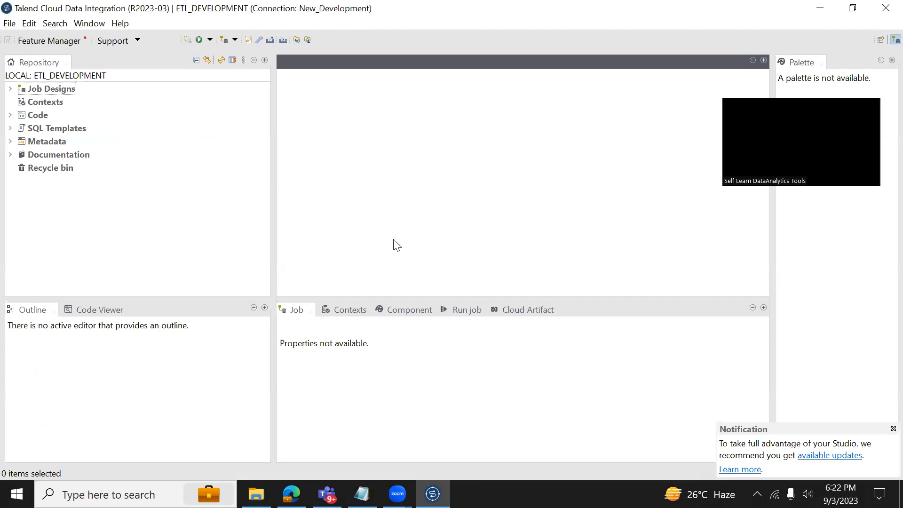
click(219, 289)
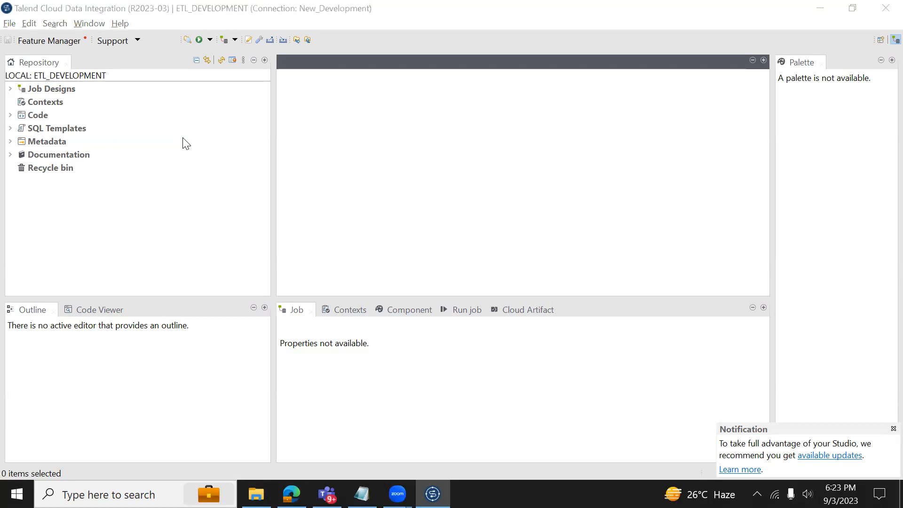
key(alt+Tab)
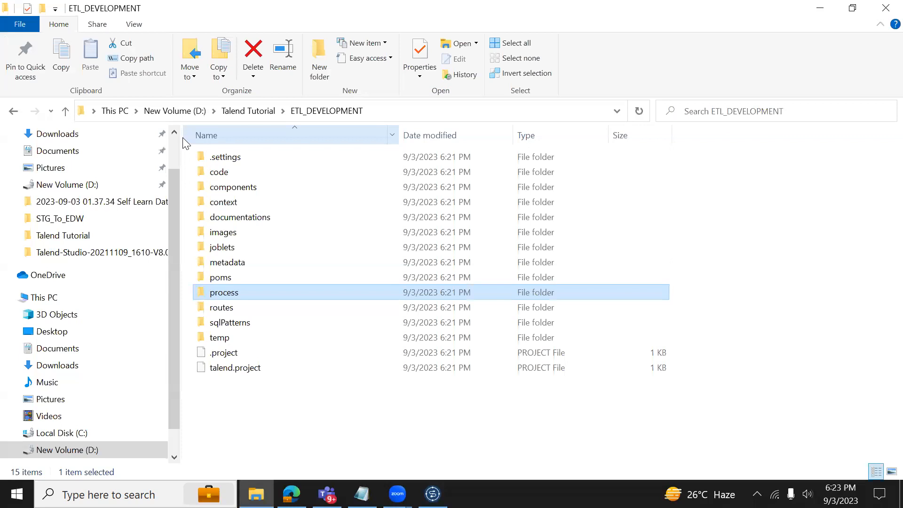
key(alt+Tab)
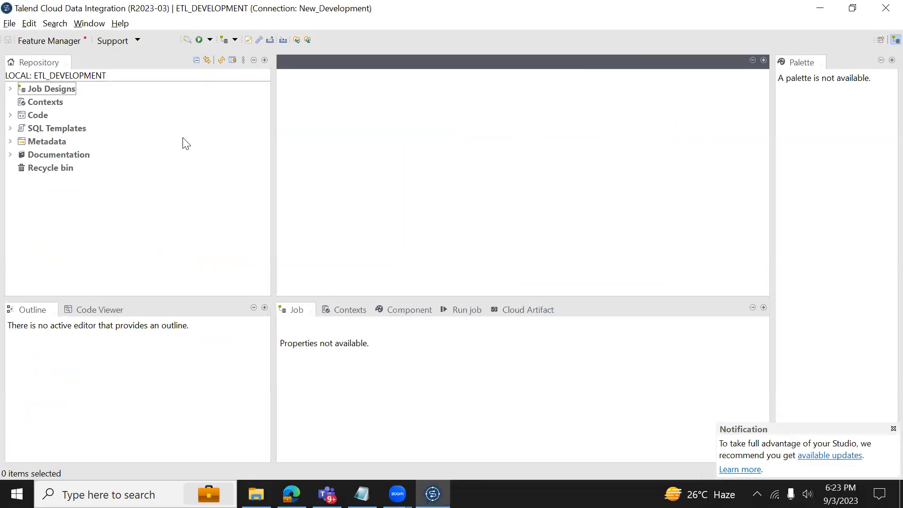
Create a folder labelled File_To_Snowflake under Job Designs > Standard.
click(11, 88)
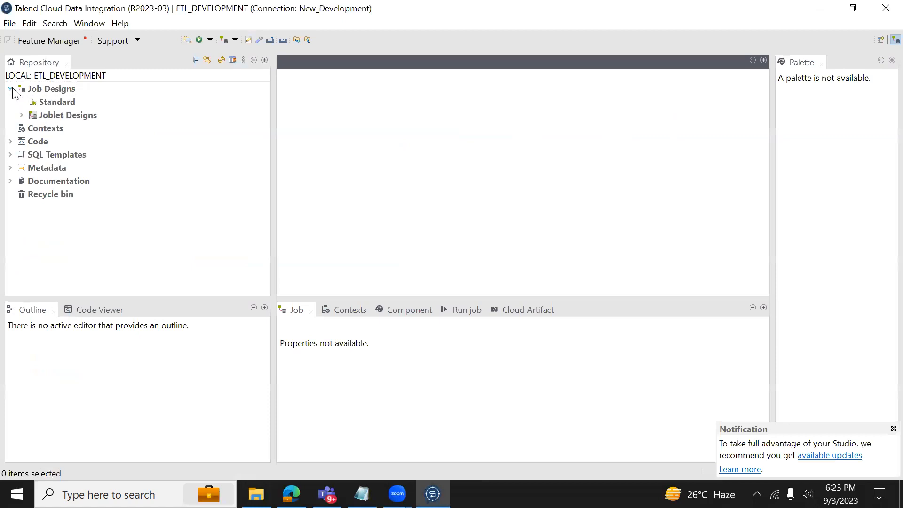
click(48, 103)
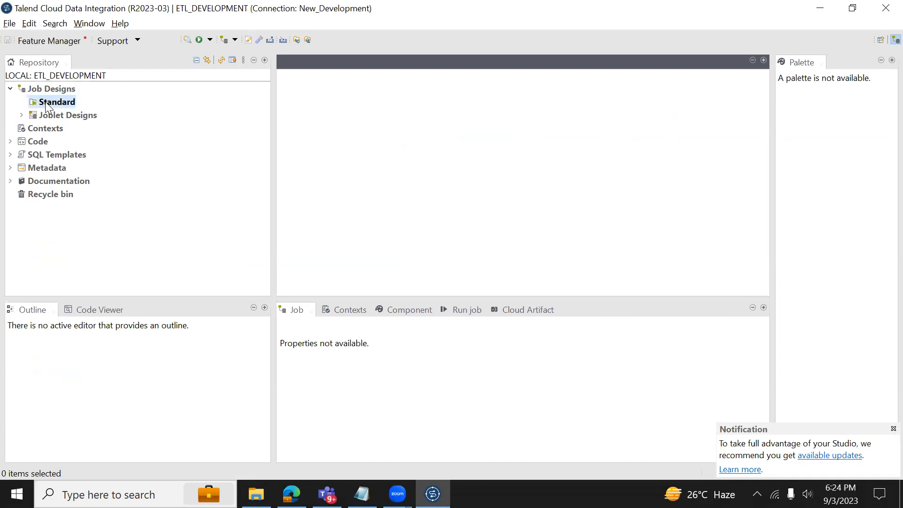
right_click(47, 104)
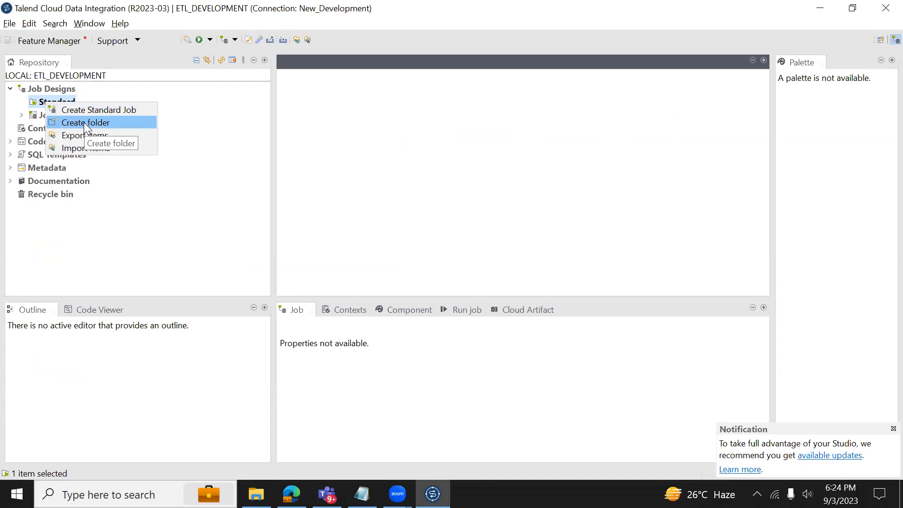
click(84, 122)
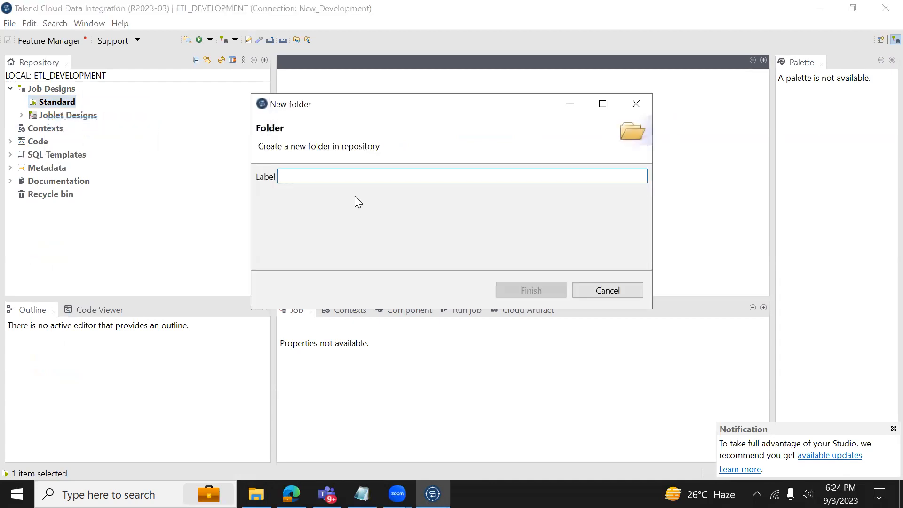
text(FILT)
key(BackSpace)
key(BackSpace)
text(LE)
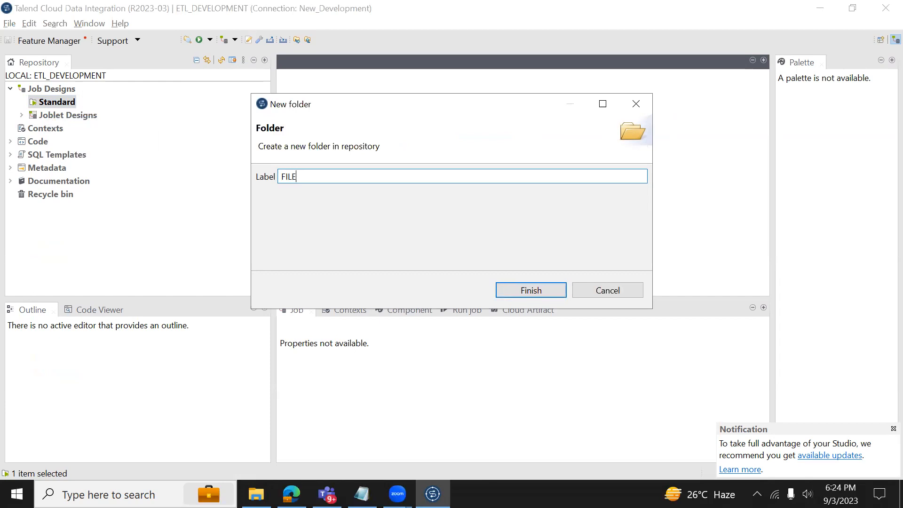
key(BackSpace)
key(BackSpace)
key(BackSpace)
text(ile_To_Snowflake)
click(527, 289)
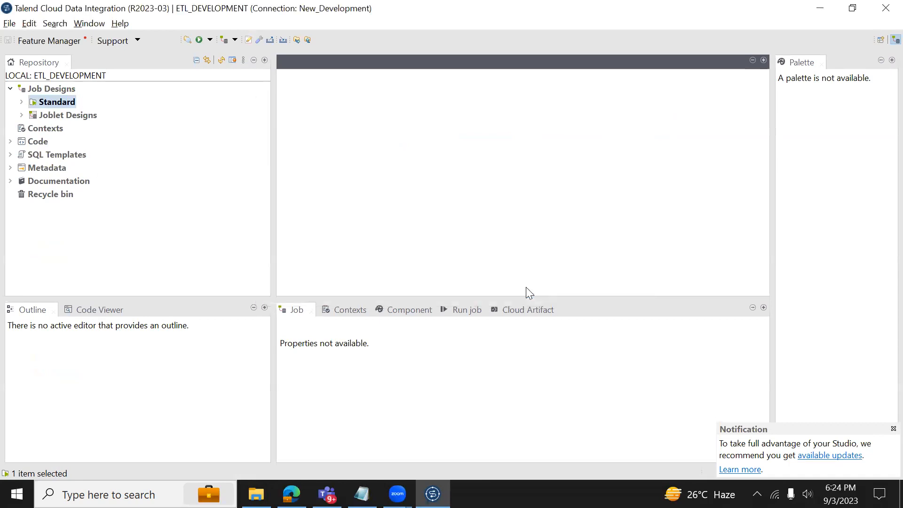
Verify File_To_Snowflake appears under Standard and in the process folder on disk.
click(22, 102)
key(alt+Tab)
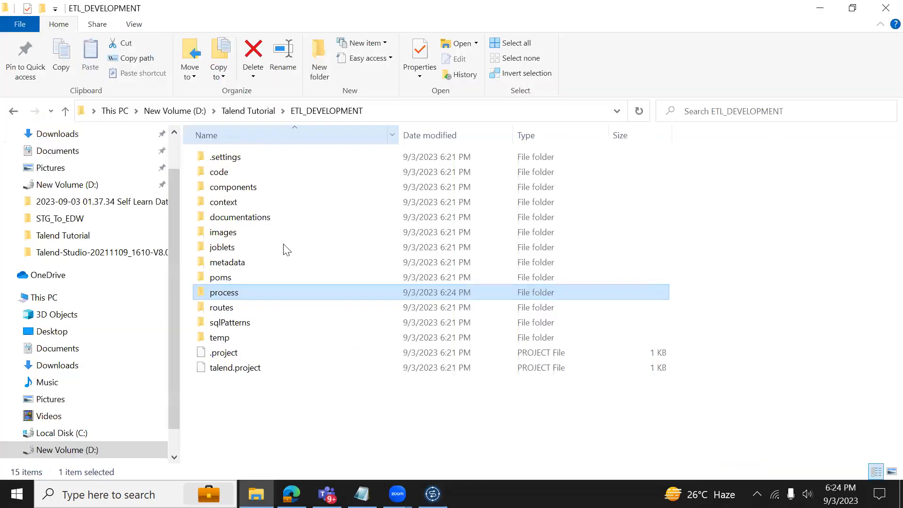
double_click(259, 293)
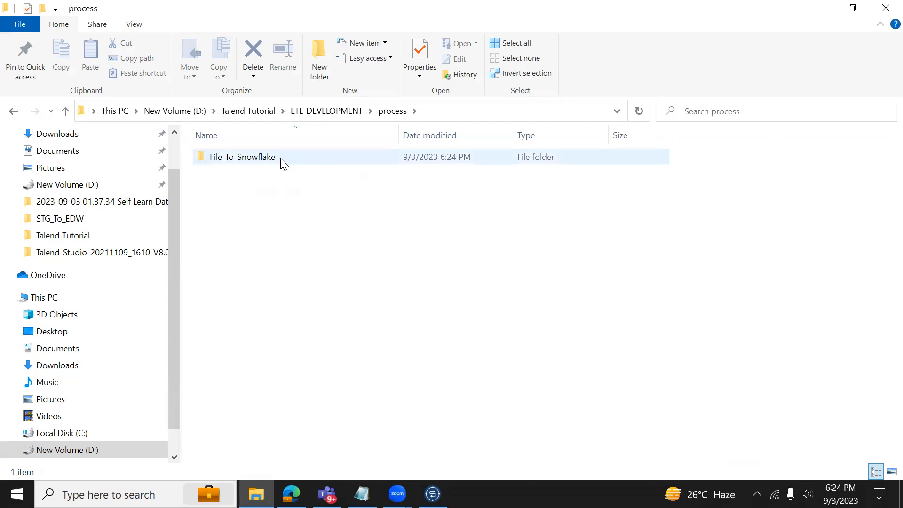
key(alt+Tab)
Create the standard job job_Customer_data_load inside the File_To_Snowflake folder.
click(69, 115)
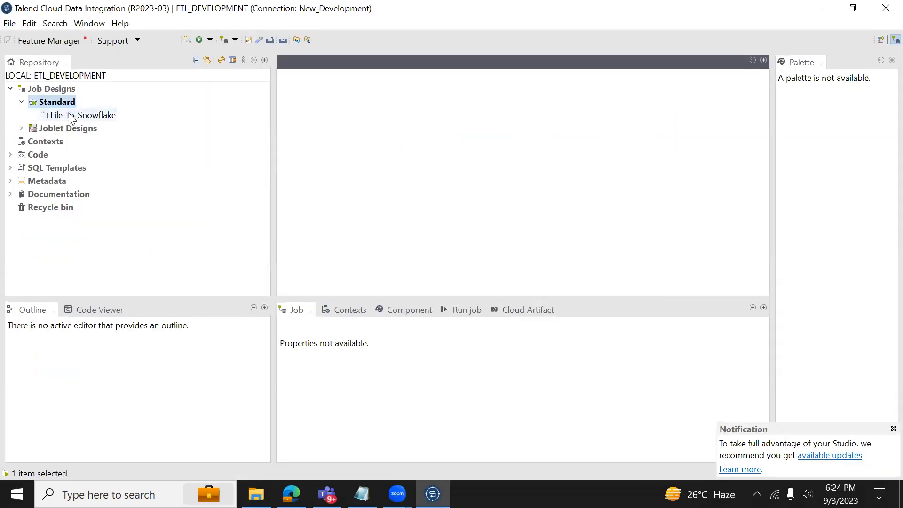
right_click(70, 115)
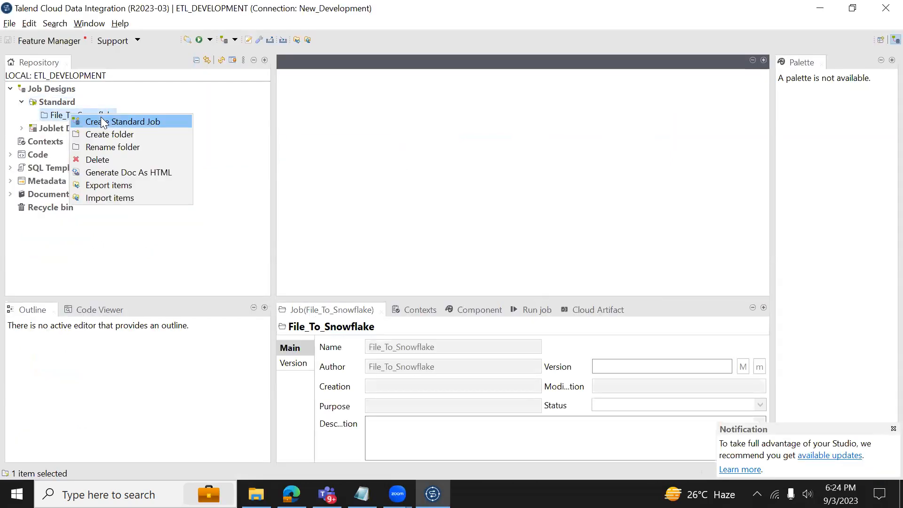
click(113, 121)
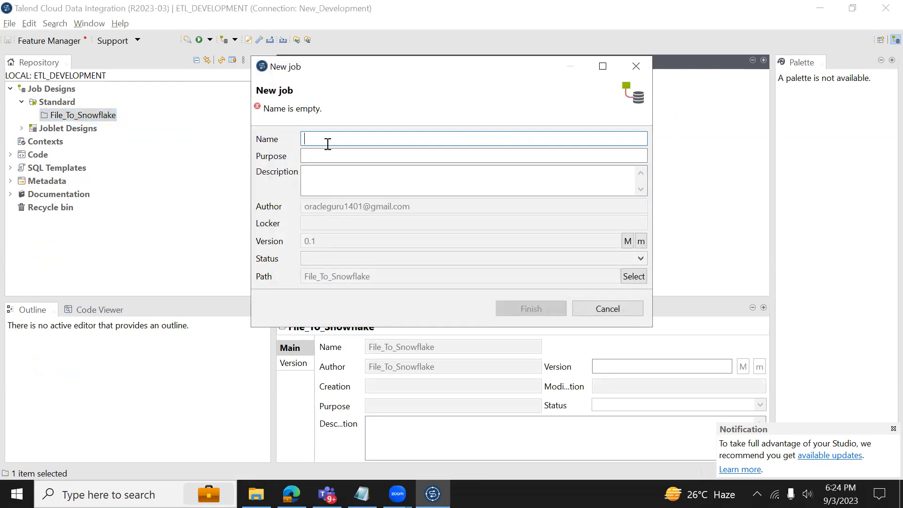
text(Customer)
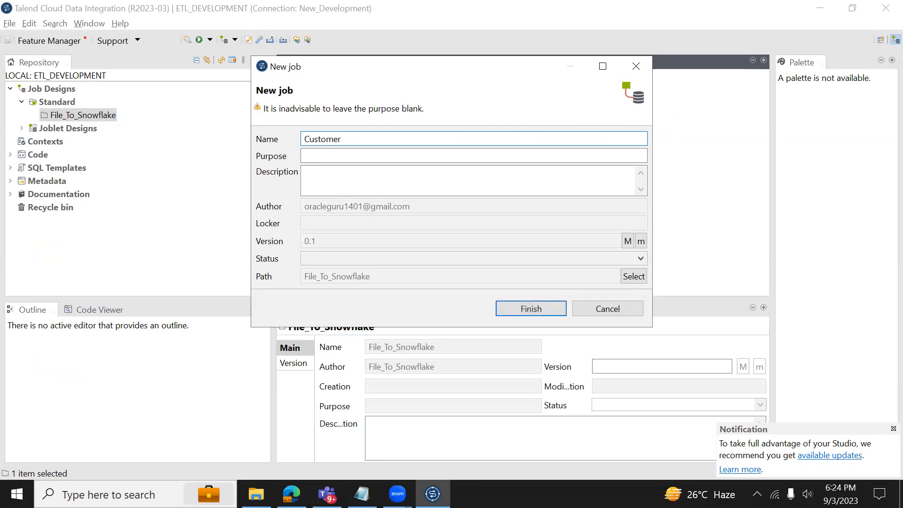
key(ctrl+a)
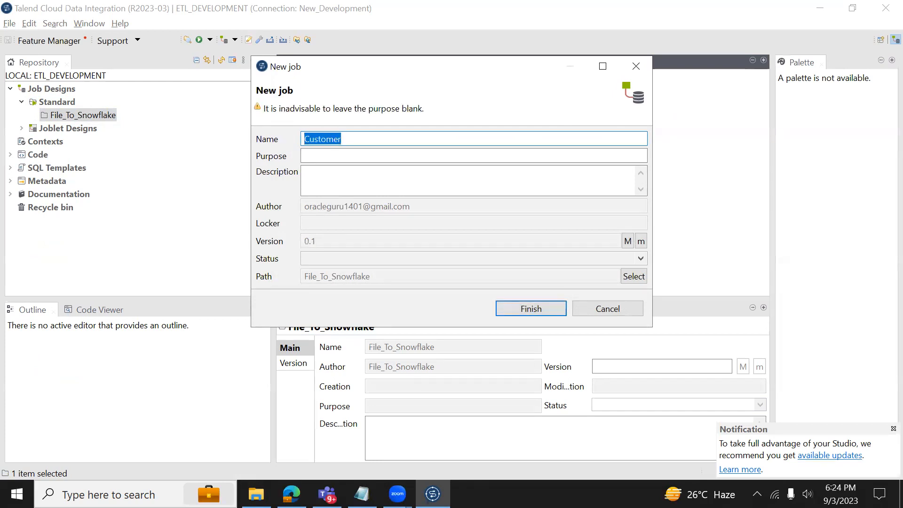
text(job)
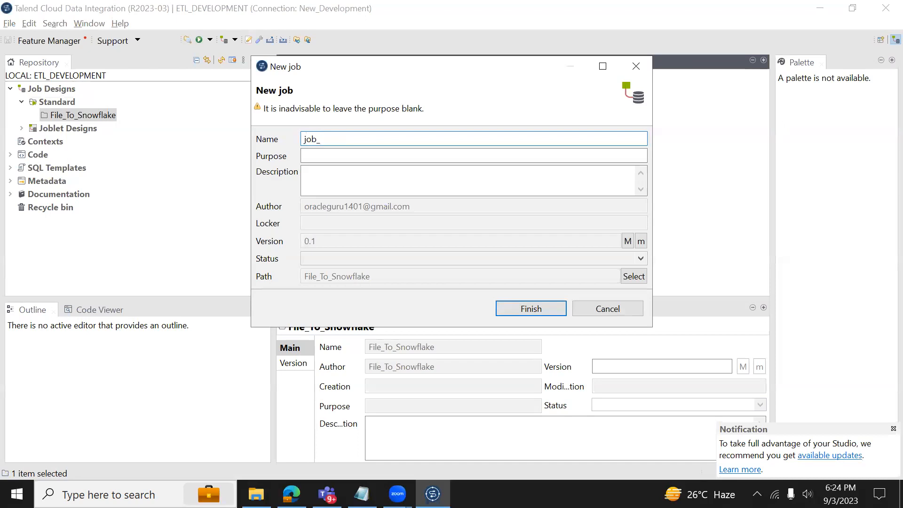
text(_Customer_data_load)
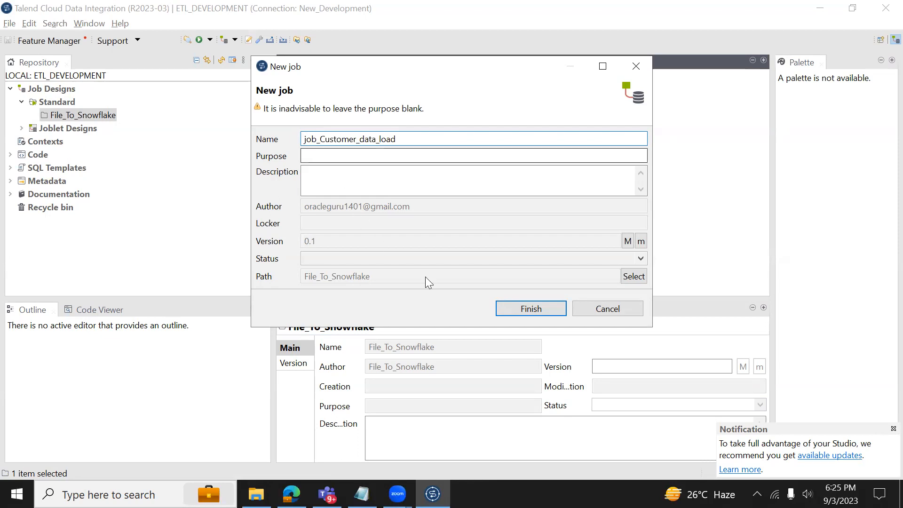
click(507, 310)
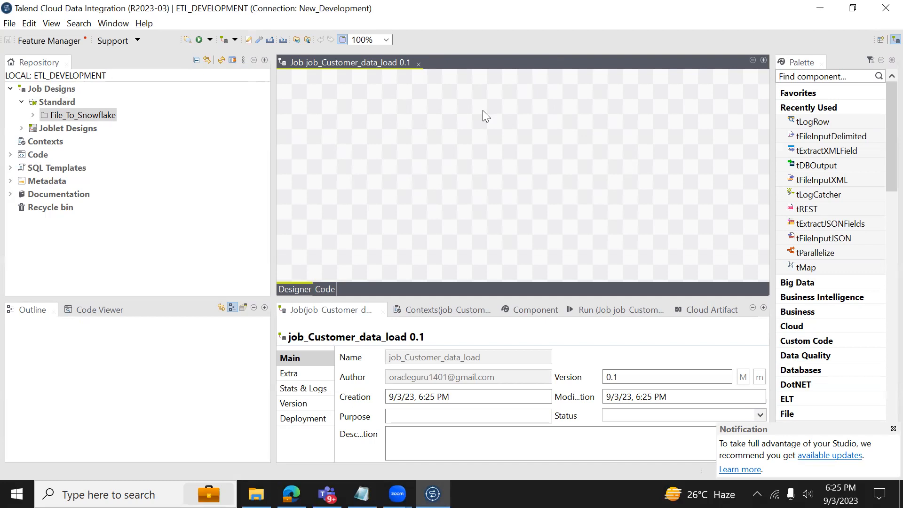
key(alt+Tab)
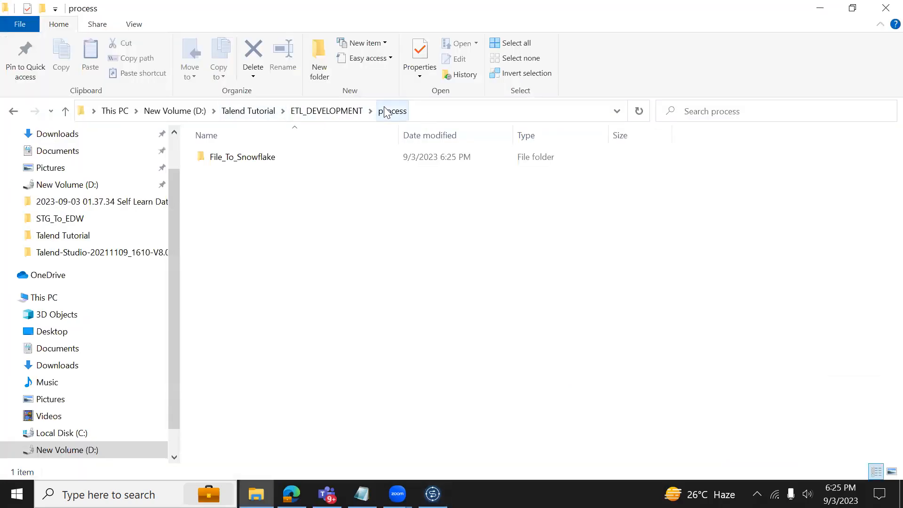
Inspect the job_Customer_data_load files in File_To_Snowflake, then go back to the process folder.
click(421, 111)
key(Escape)
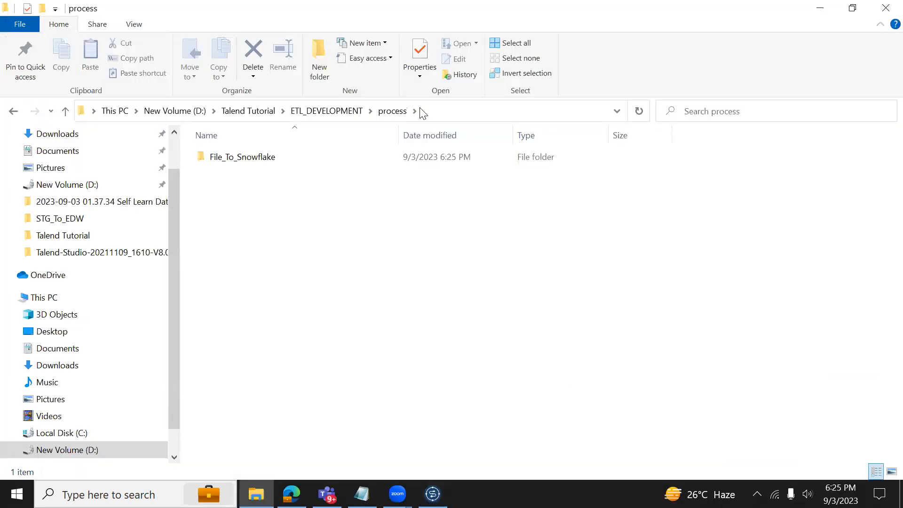
double_click(286, 160)
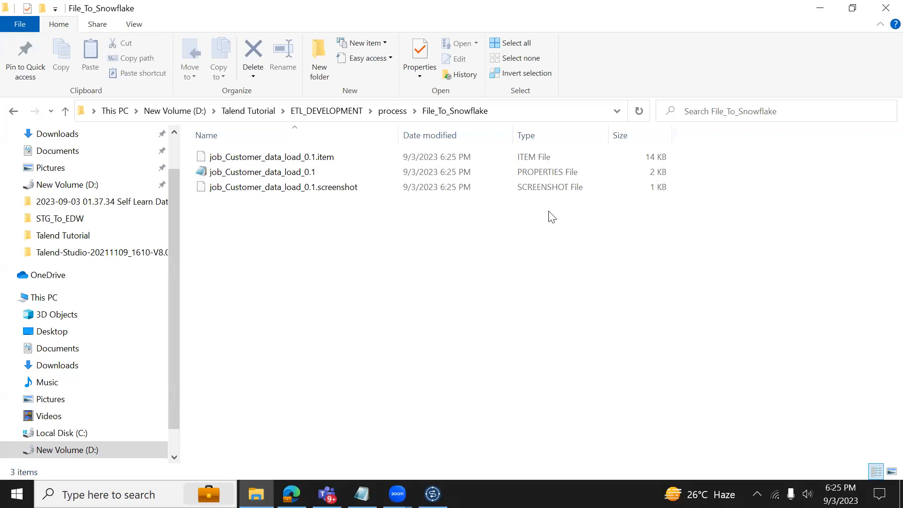
click(392, 110)
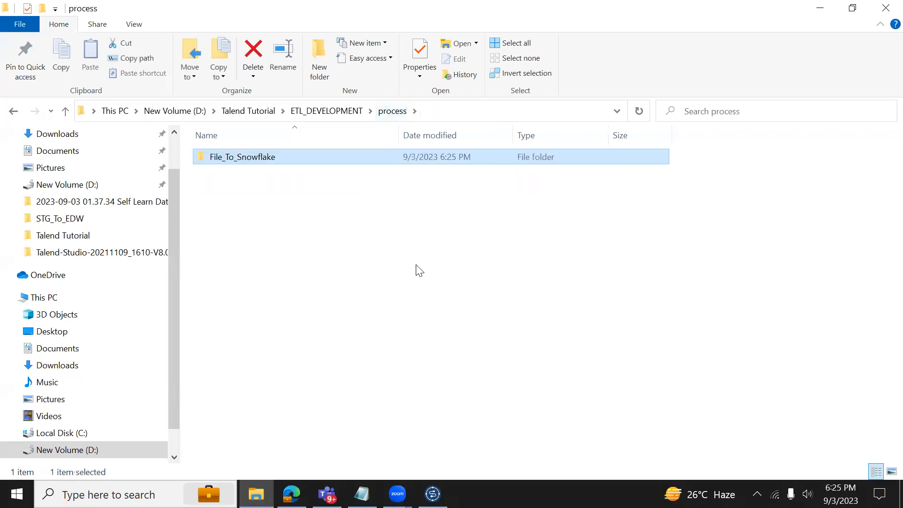
key(alt+Tab)
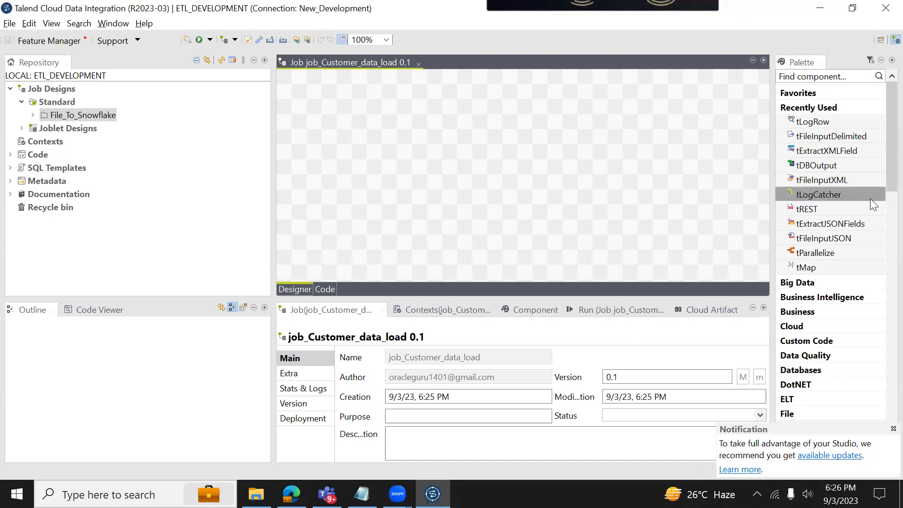
Scroll the Palette to the File category and expand its Input components to find tFileInputJSON.
scroll(882, 189, down, 2)
scroll(881, 207, down, 2)
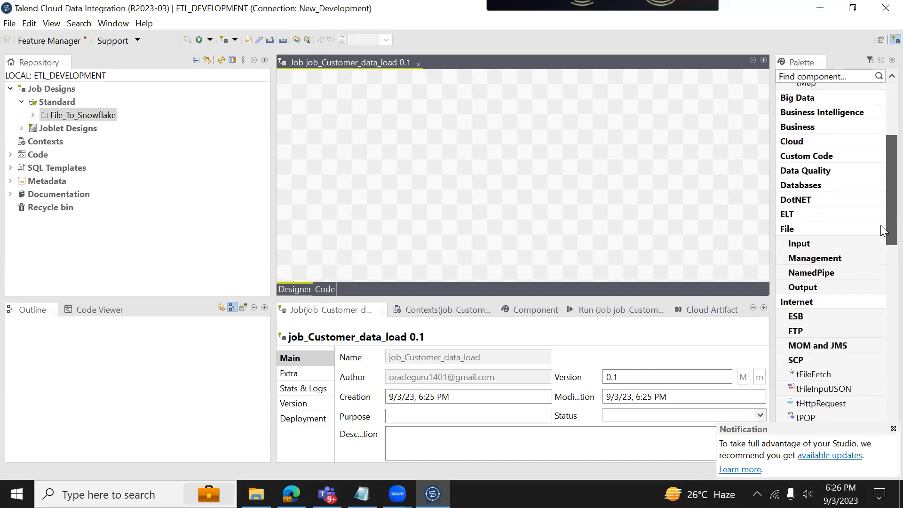
click(788, 229)
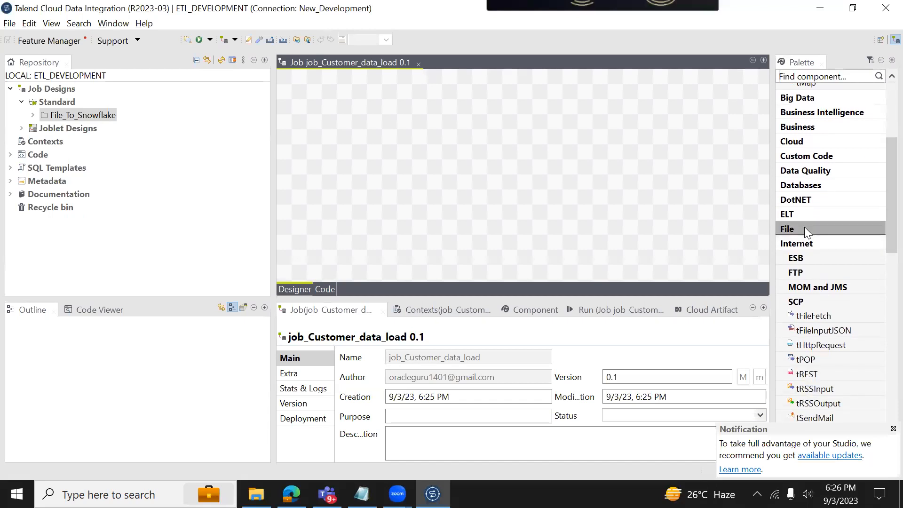
click(805, 228)
click(835, 242)
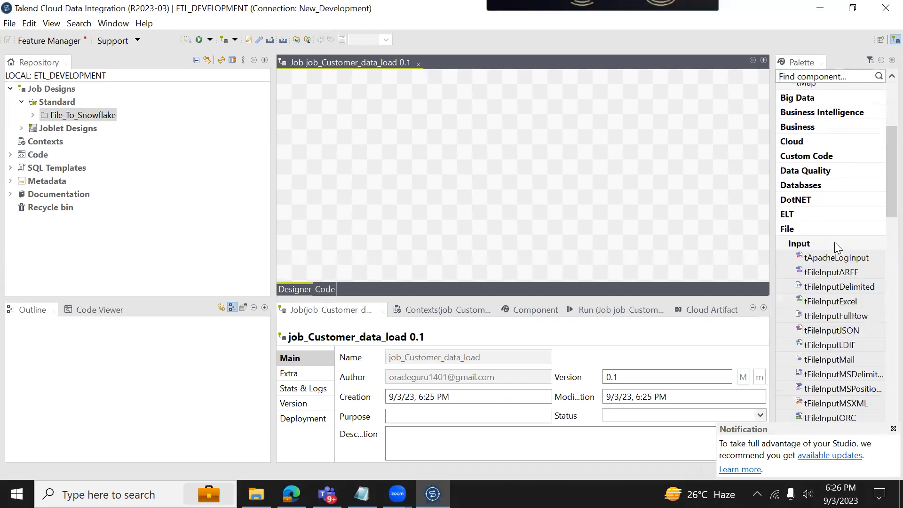
scroll(880, 214, down, 1)
scroll(881, 217, down, 2)
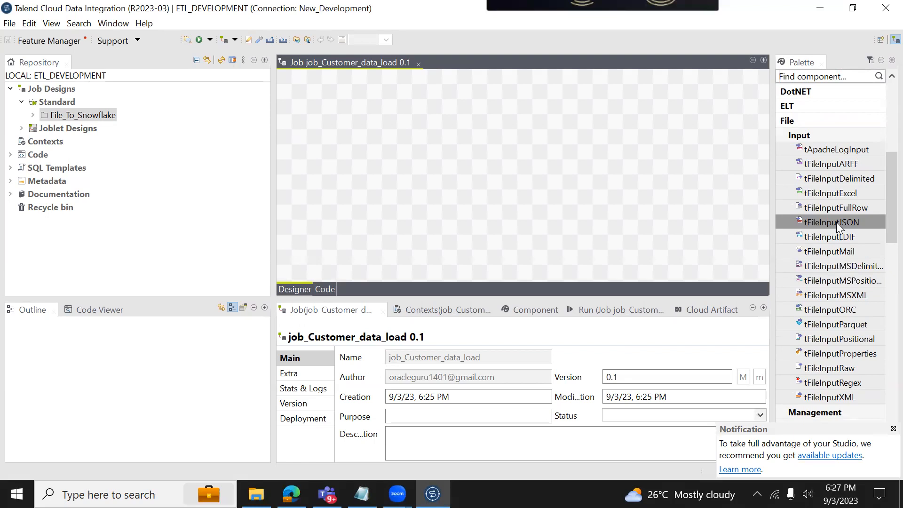
drag(880, 220, 880, 298)
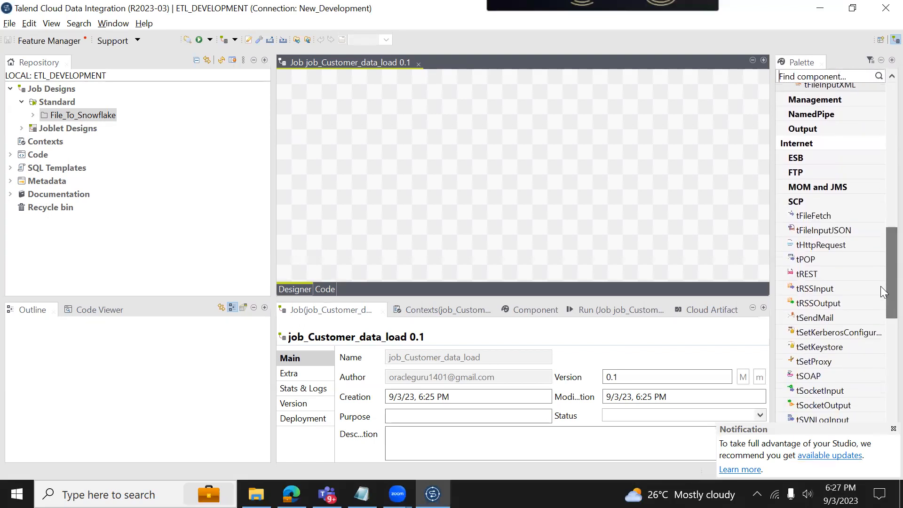
scroll(881, 268, up, 2)
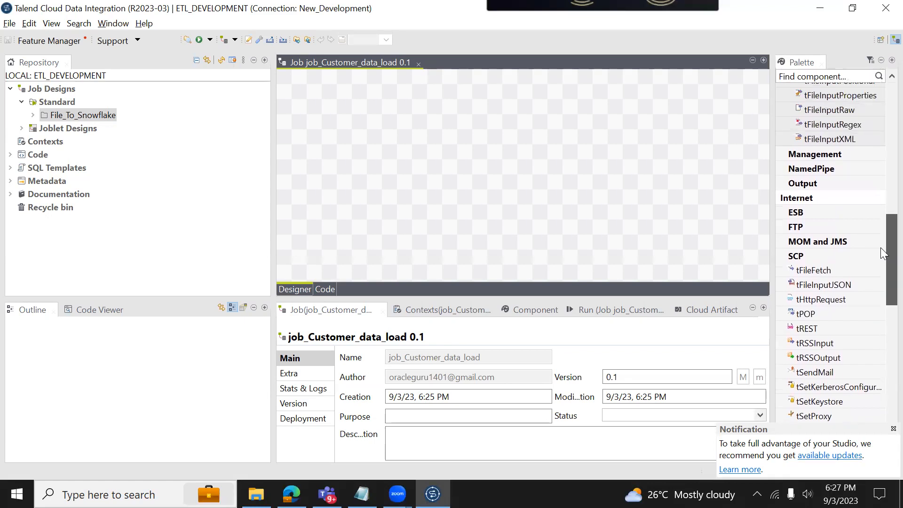
Expand the FTP and Logs & Errors palette groups and scroll through their components.
click(835, 230)
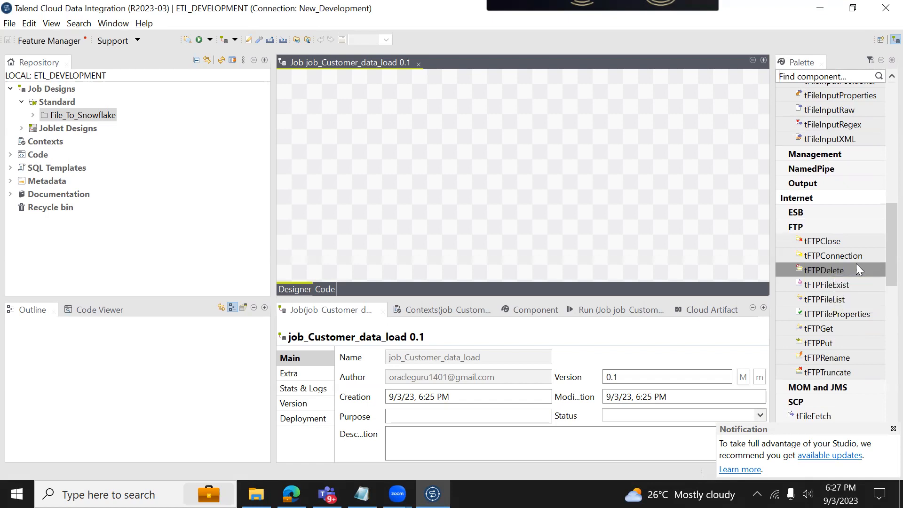
drag(880, 263, 881, 346)
click(828, 305)
drag(880, 313, 881, 322)
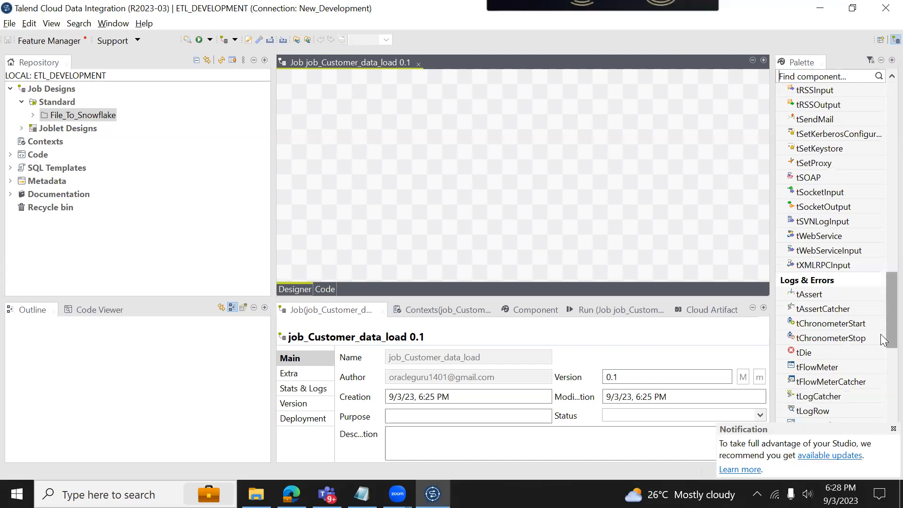
drag(881, 334, 881, 134)
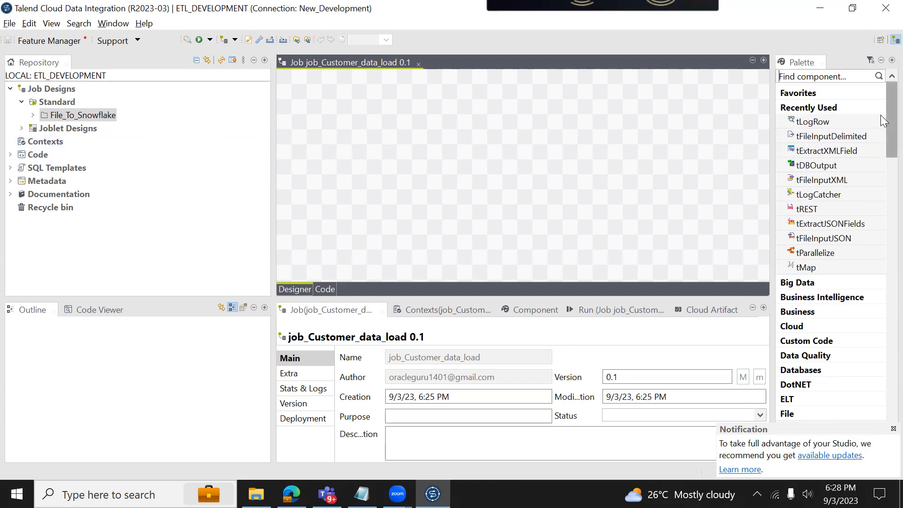
scroll(881, 118, down, 2)
Place tLogCatcher, tFileInputJSON and tDBOutput on the canvas, then expand File_To_Snowflake in the Repository.
drag(834, 163, 465, 136)
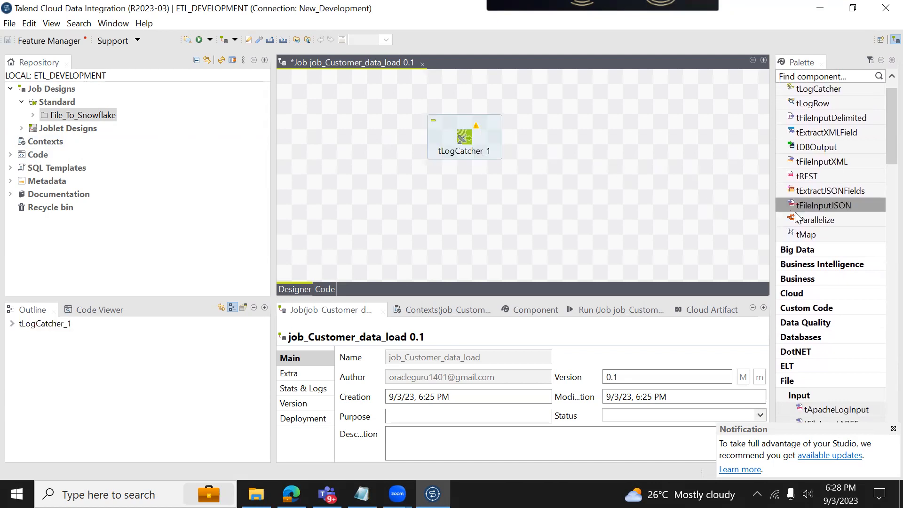
drag(821, 209, 583, 215)
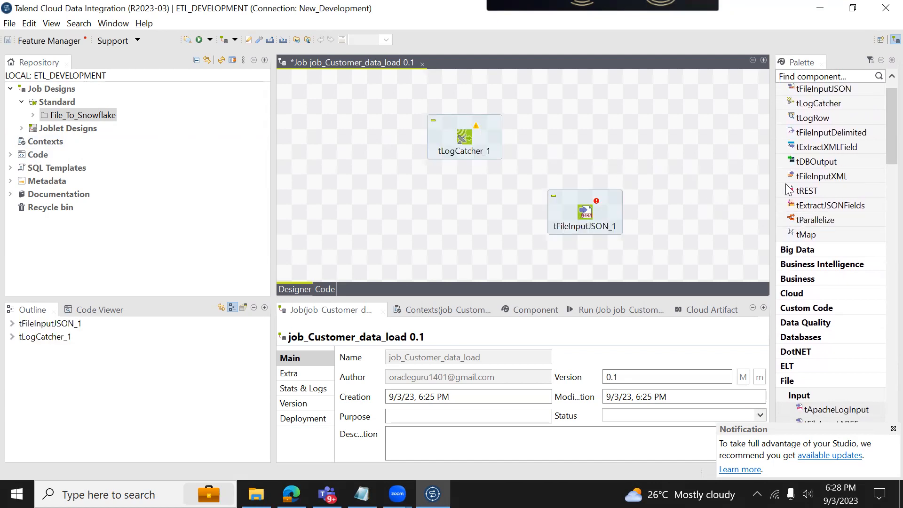
drag(821, 162, 600, 155)
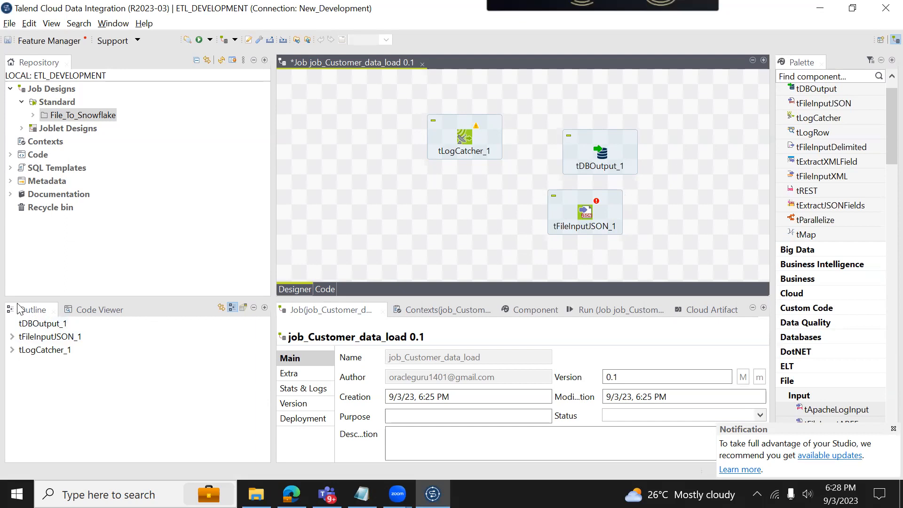
click(72, 128)
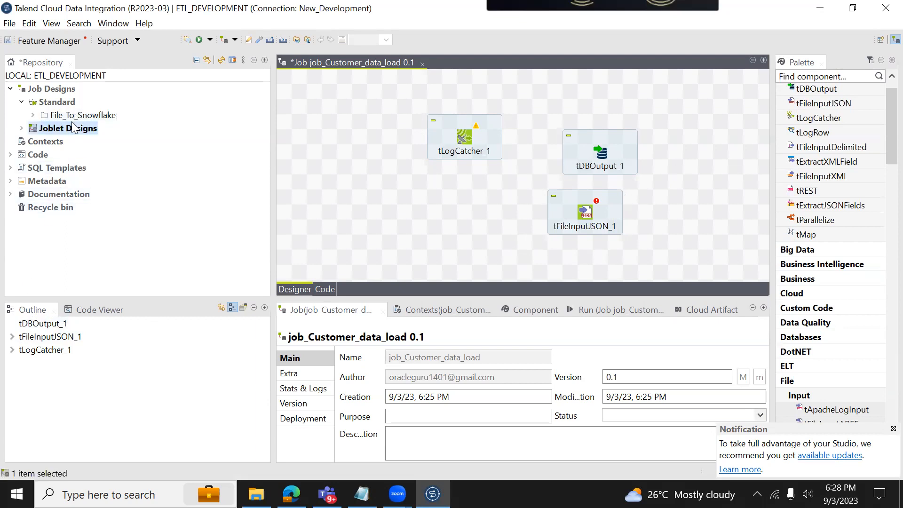
click(71, 115)
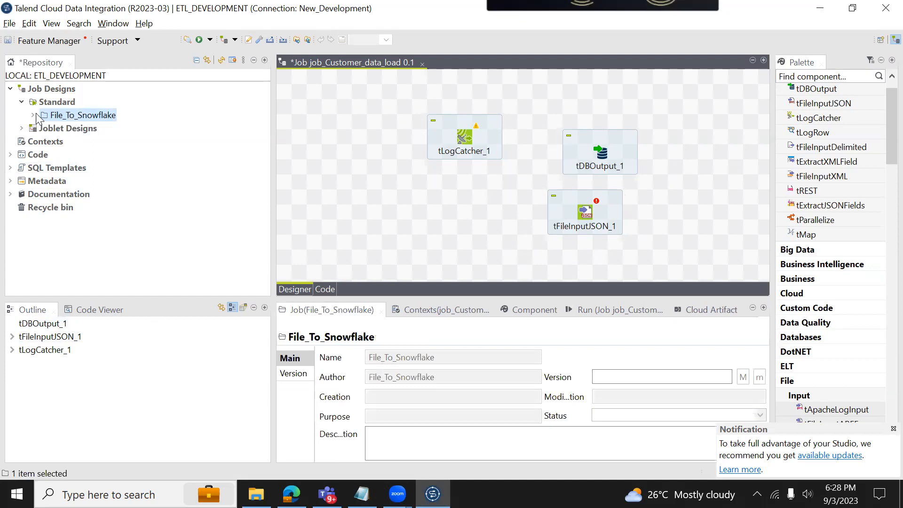
Begin a new standard job in the File_To_Snowflake folder, entering test as its name.
click(79, 128)
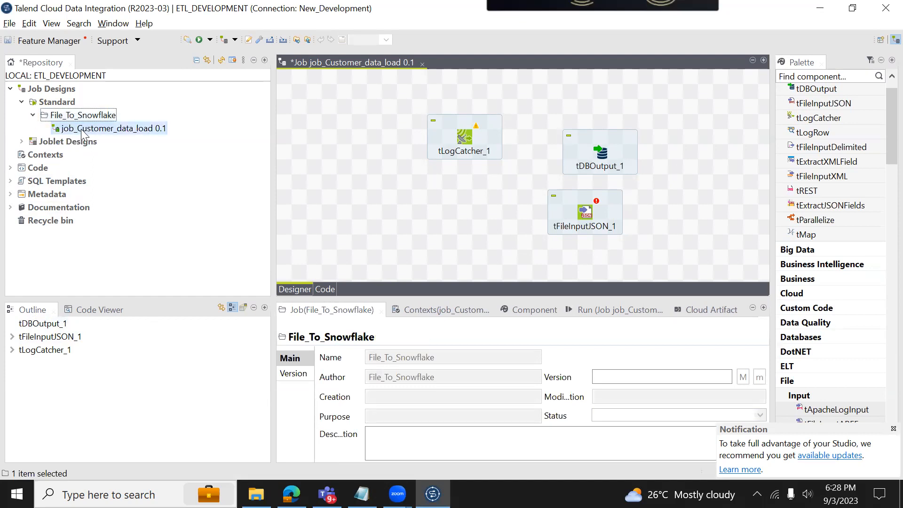
click(76, 116)
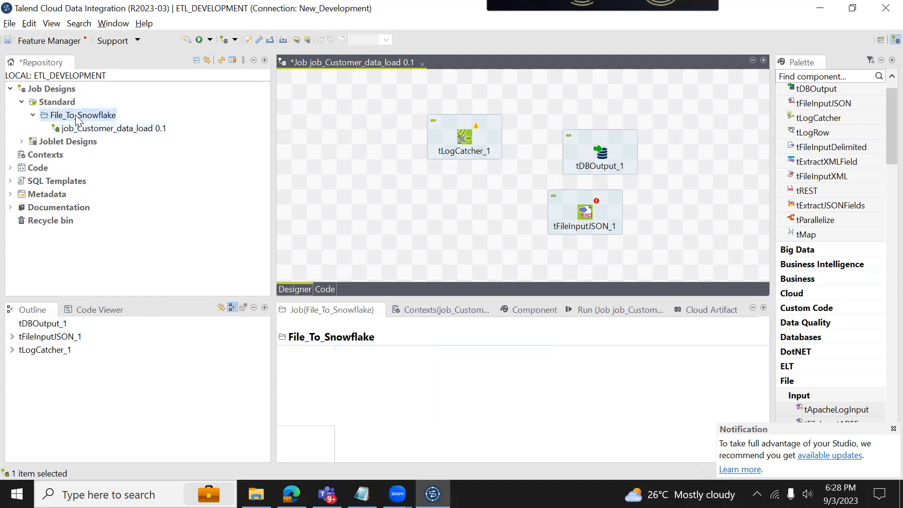
right_click(75, 116)
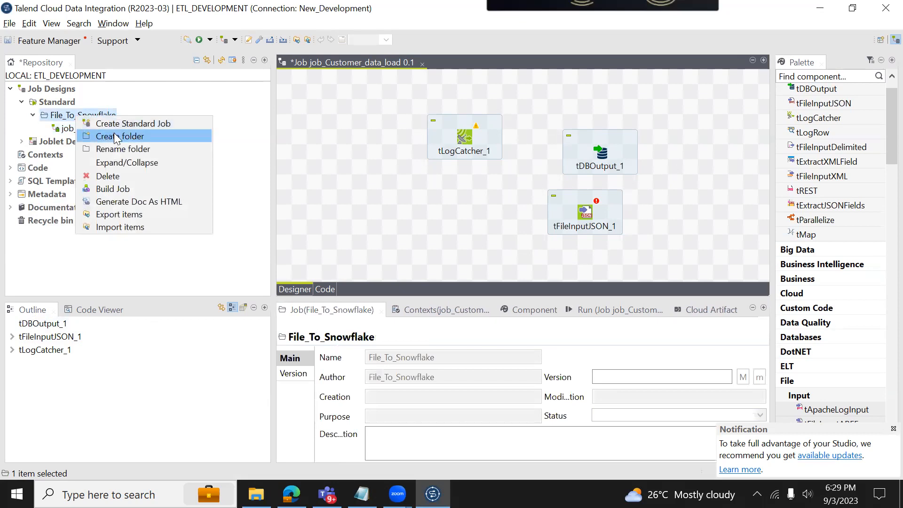
click(117, 124)
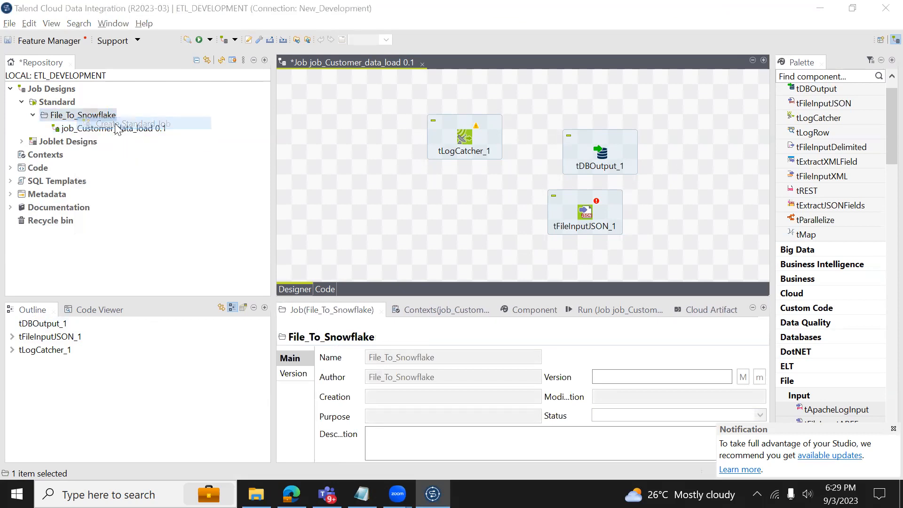
text(test)
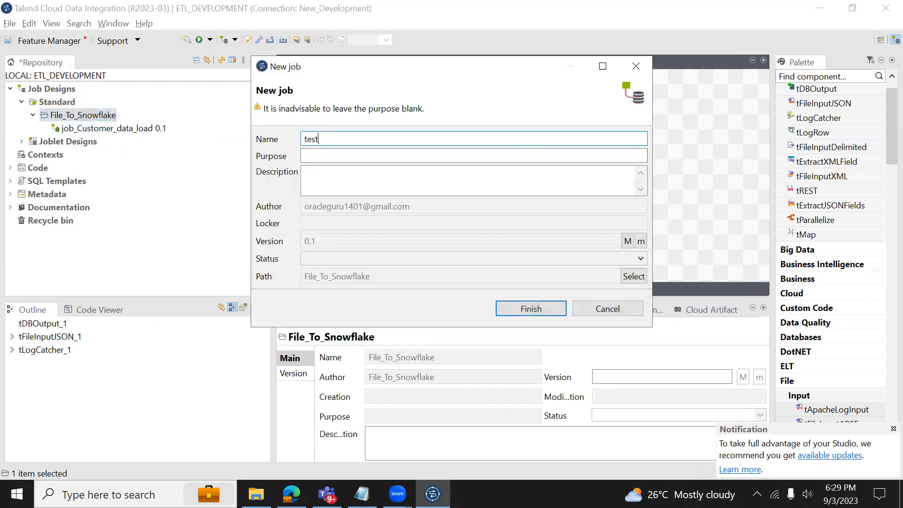
text(job_)
Complete the name as job_test and finish creating the empty job.
key(Return)
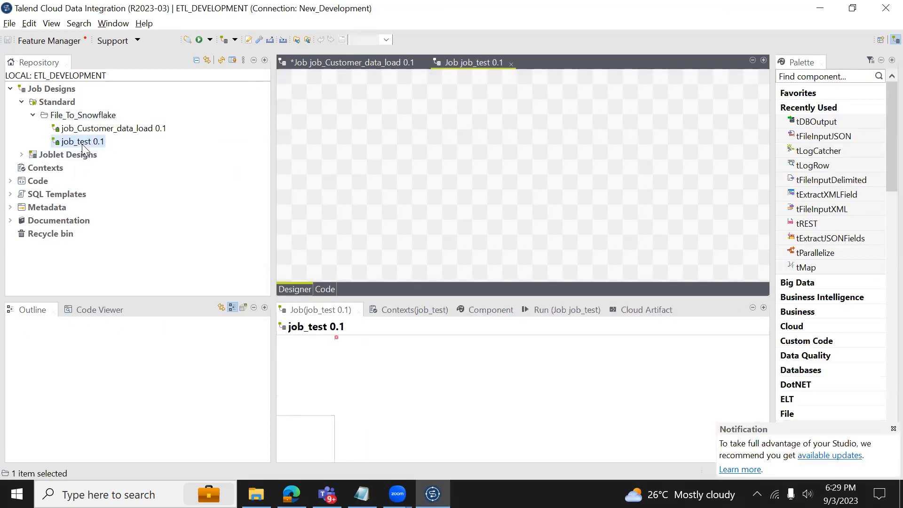
Close the job_test and job_Customer_data_load editors, saving changes to job_Customer_data_load.
click(511, 64)
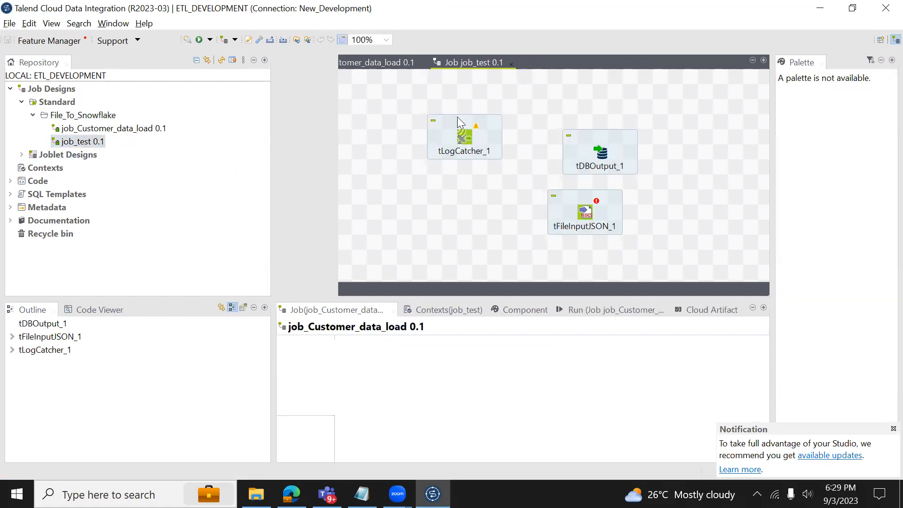
click(421, 63)
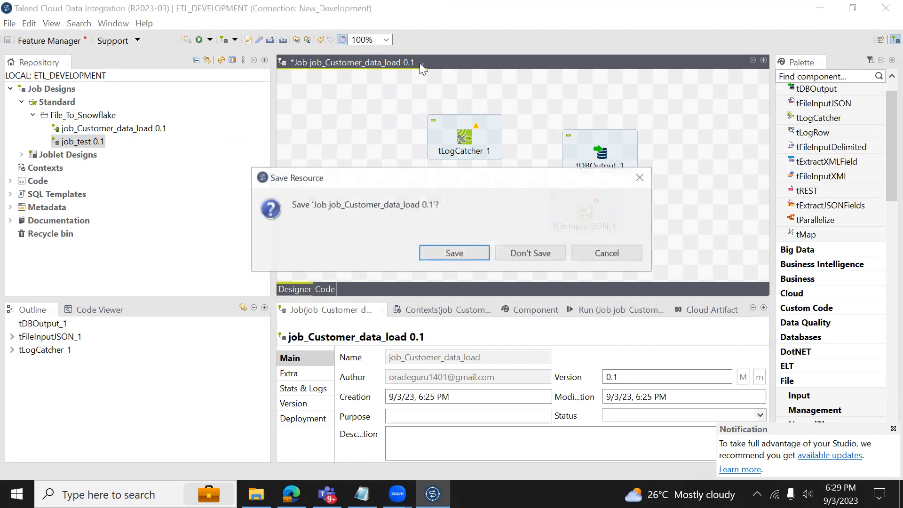
click(446, 253)
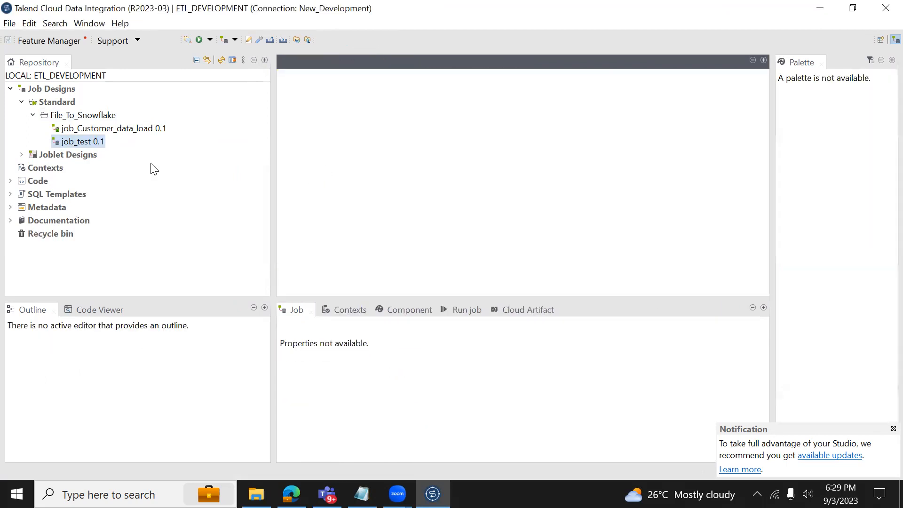
Select job_test and job_Customer_data_load in the Repository and bring up job_Customer_data_load's actions.
click(94, 141)
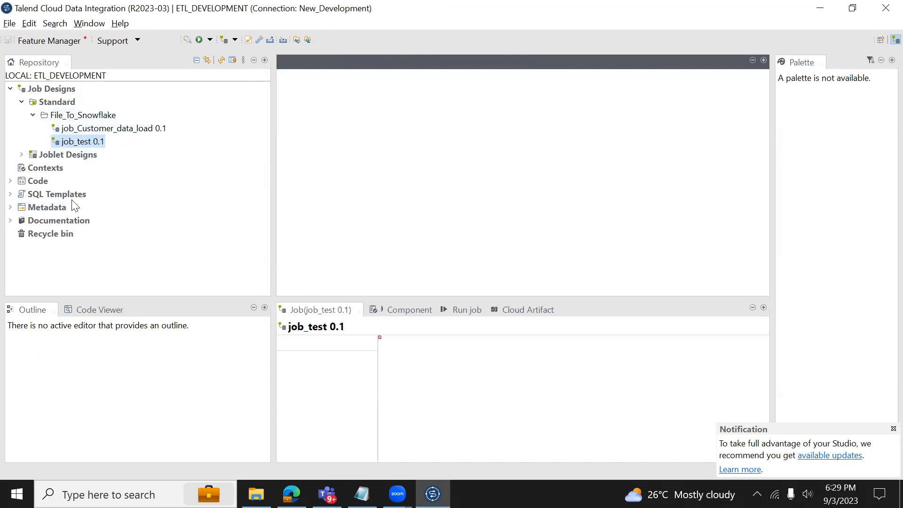
click(125, 131)
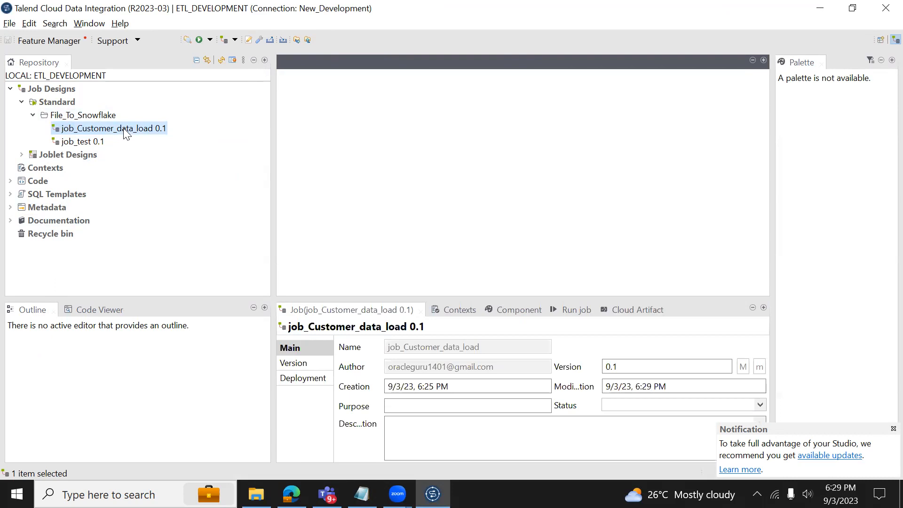
right_click(135, 130)
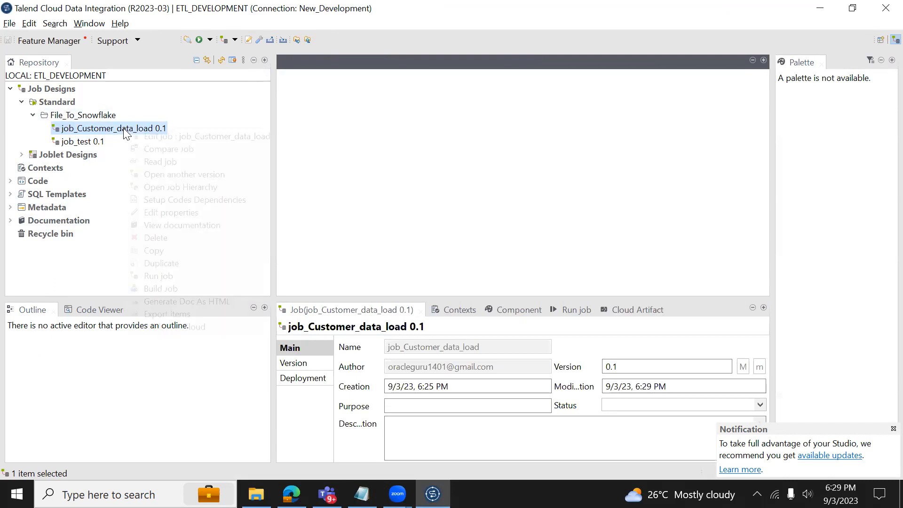
Reopen job_Customer_data_load for editing and select tFileInputJSON_1 in the Outline panel.
click(142, 135)
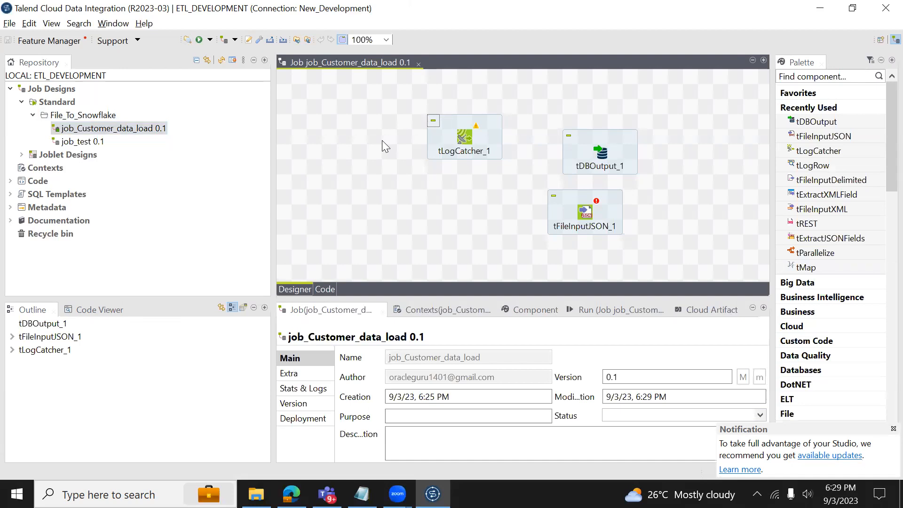
click(99, 310)
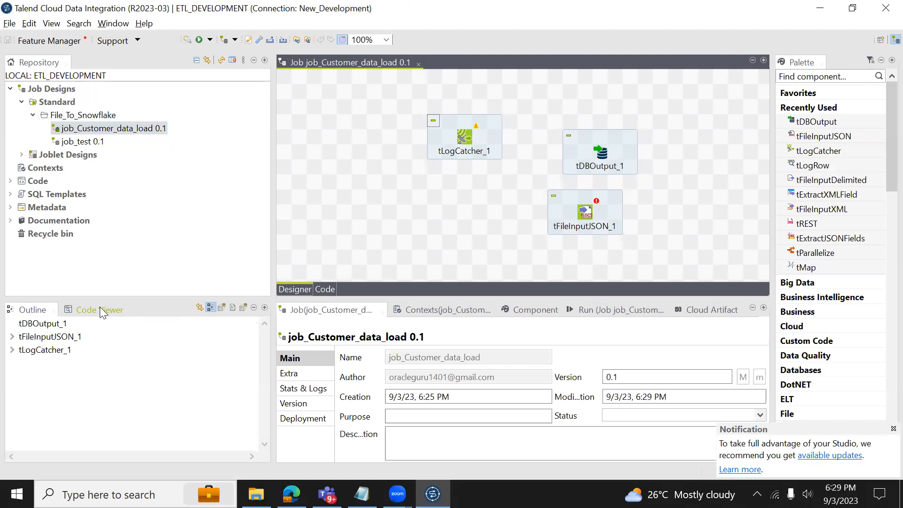
click(34, 319)
click(47, 337)
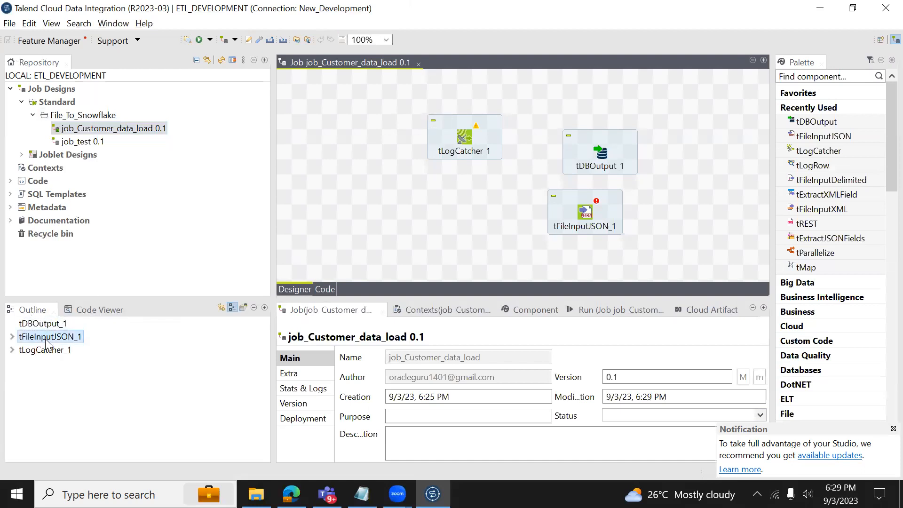
Toggle between the Code Viewer and Outline panels, then view the job's generated code.
click(97, 310)
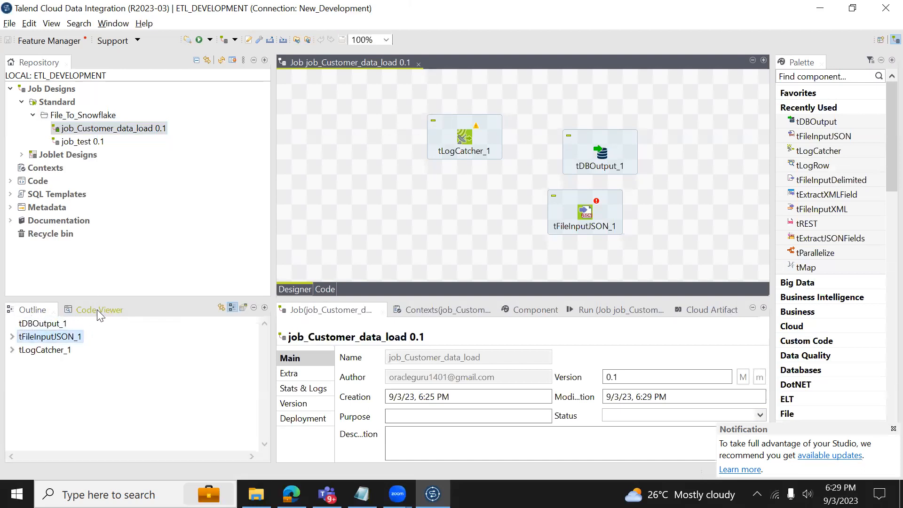
click(28, 310)
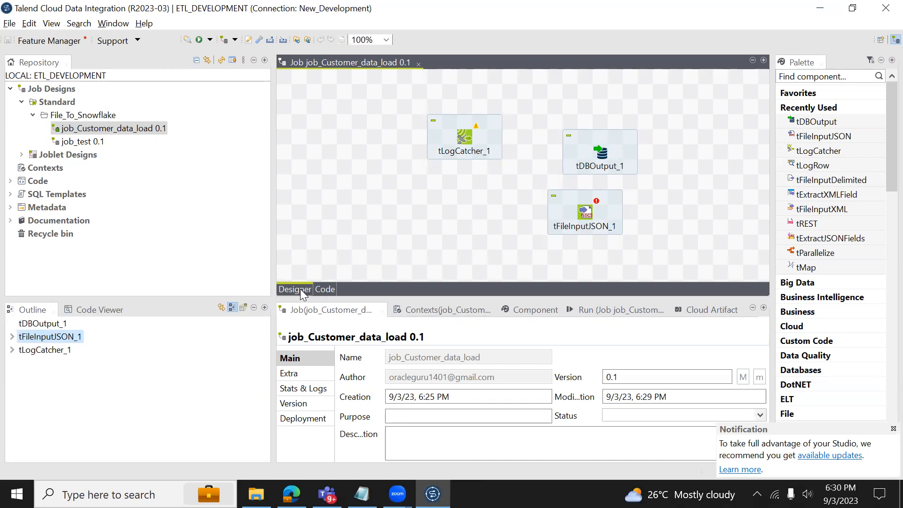
click(327, 290)
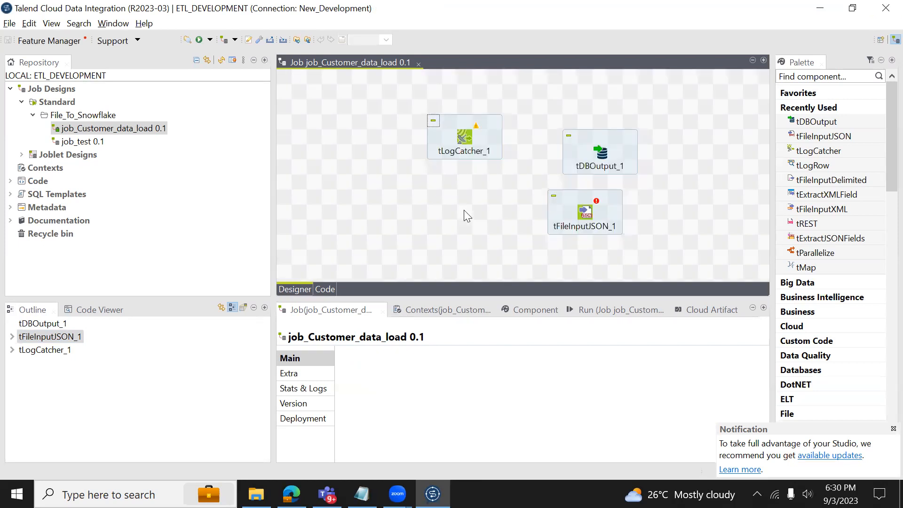
click(466, 143)
click(325, 290)
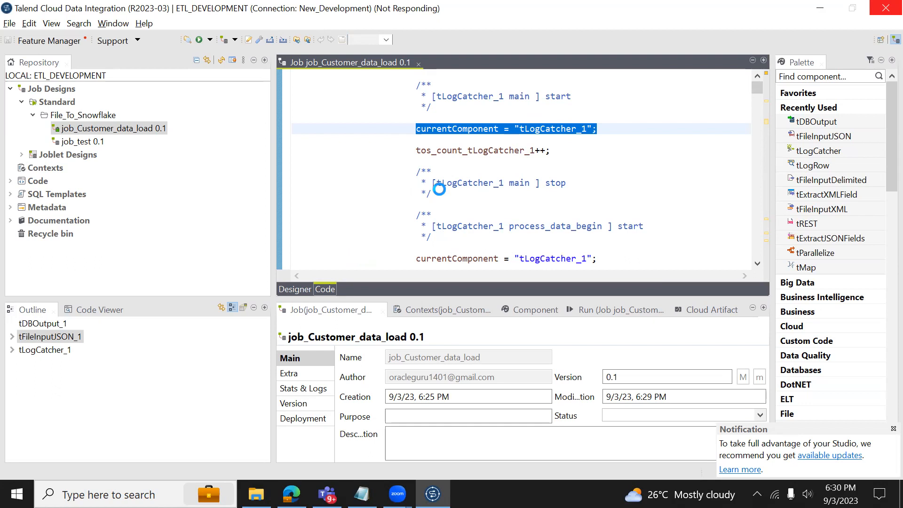
click(295, 289)
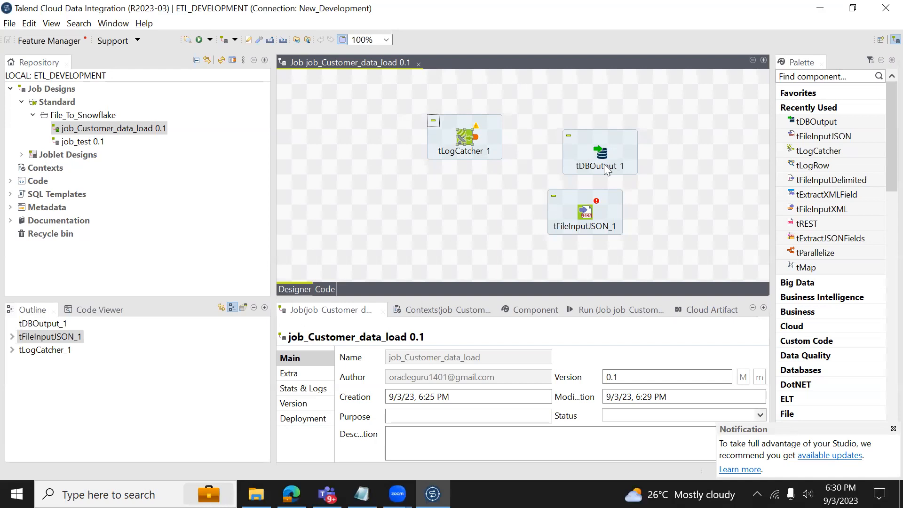
click(325, 289)
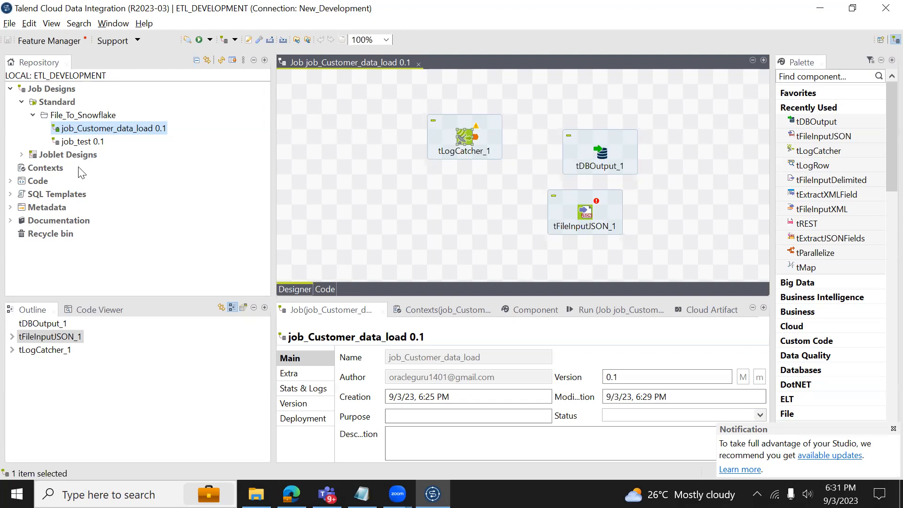
click(11, 194)
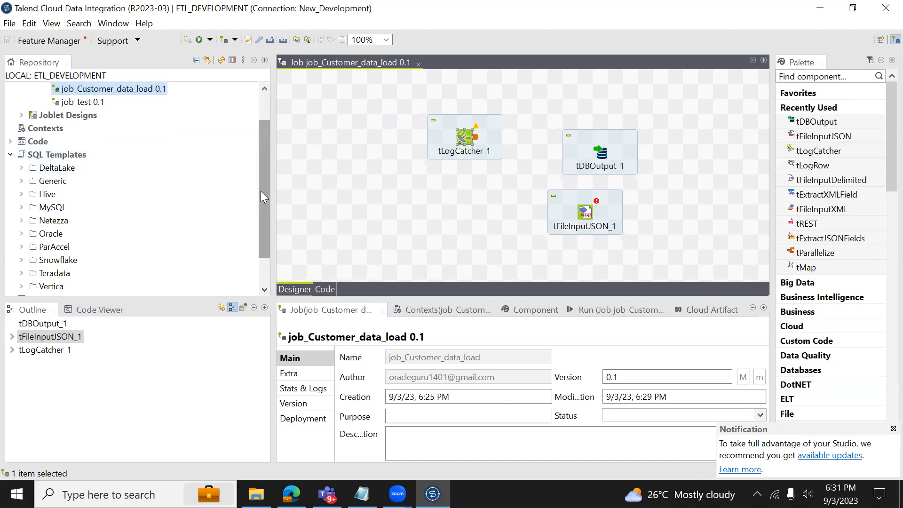
drag(266, 203, 267, 225)
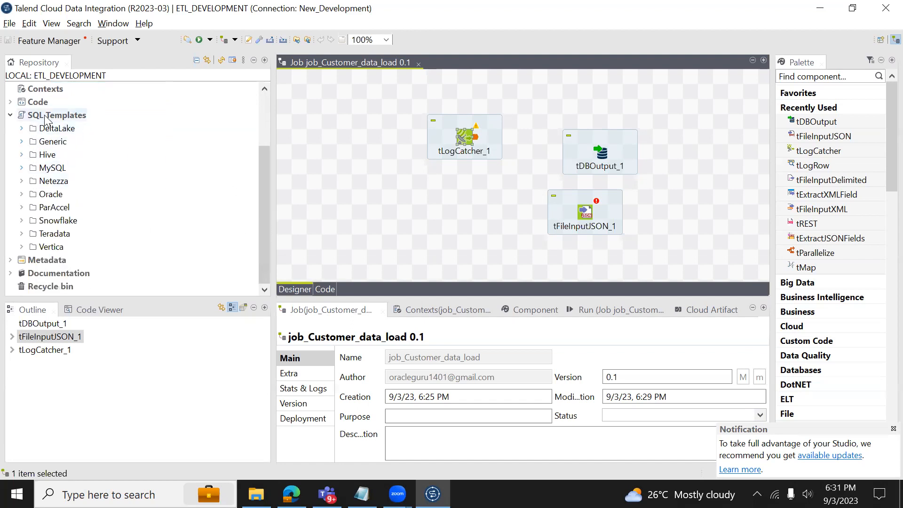
click(21, 221)
click(35, 235)
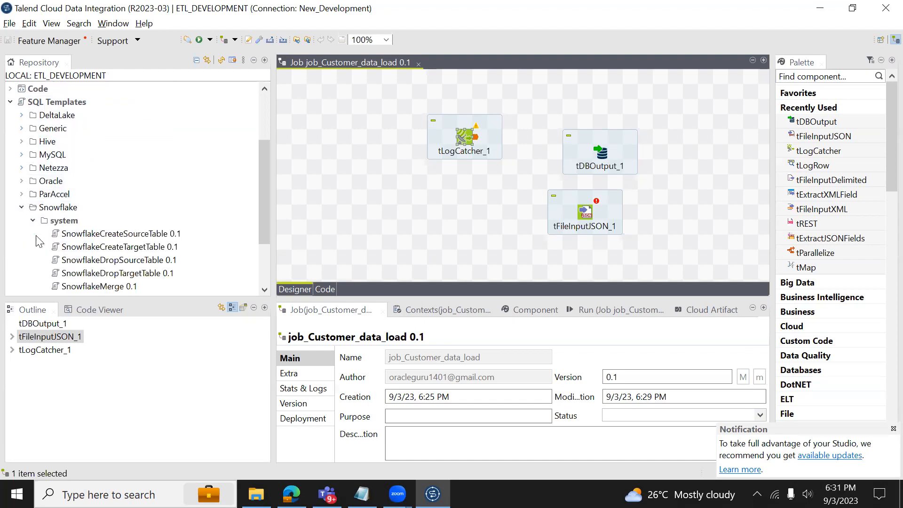
drag(260, 212, 265, 235)
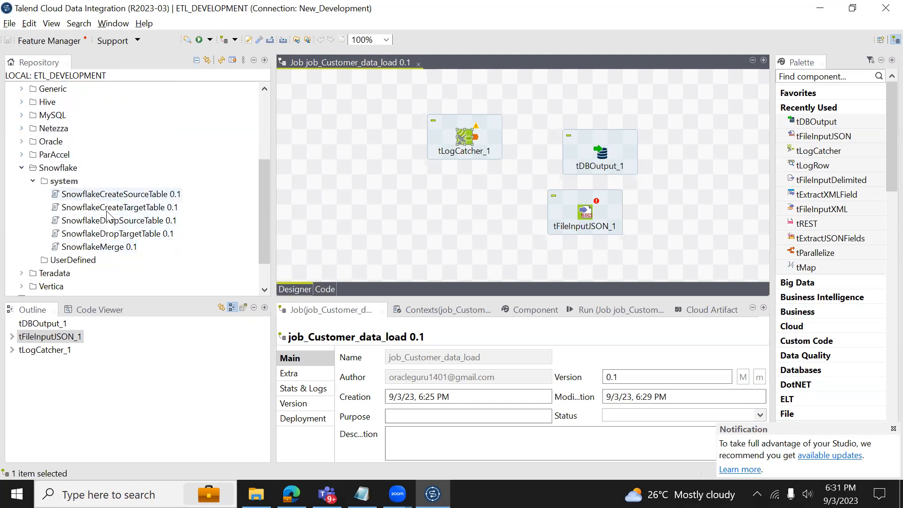
drag(267, 211, 258, 151)
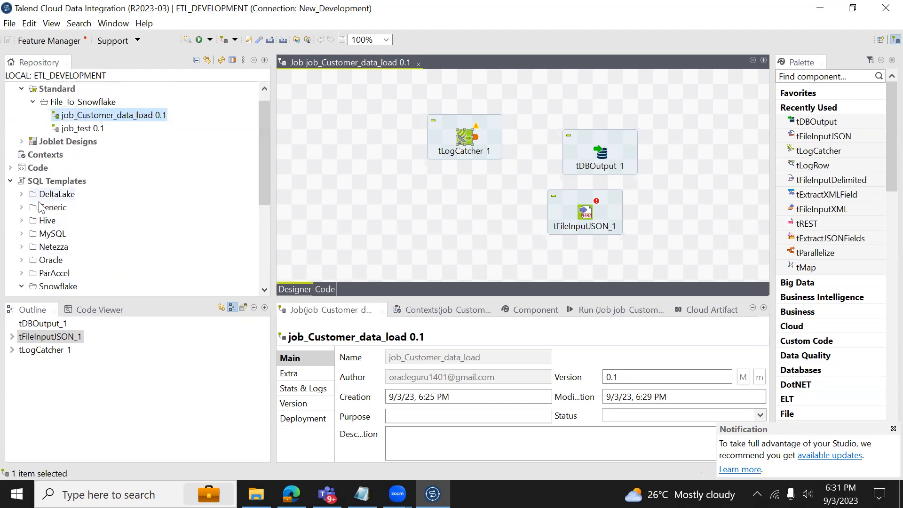
click(10, 181)
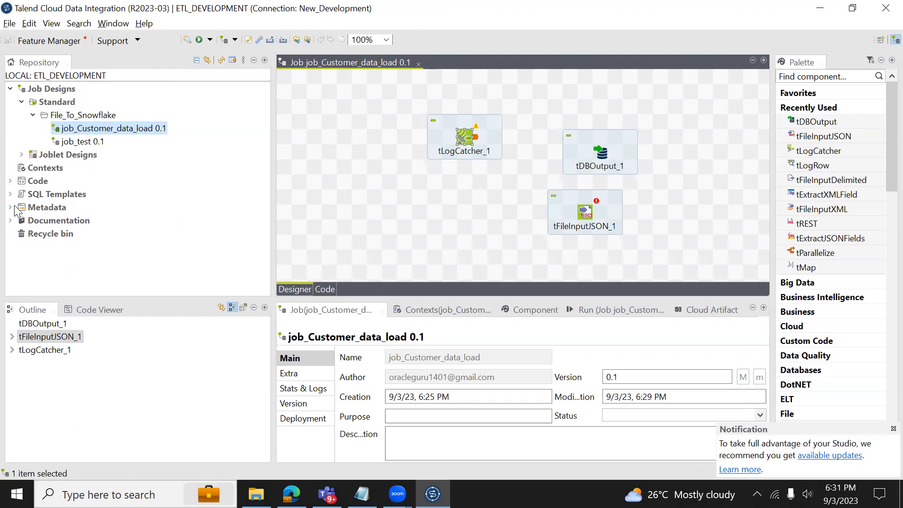
click(11, 182)
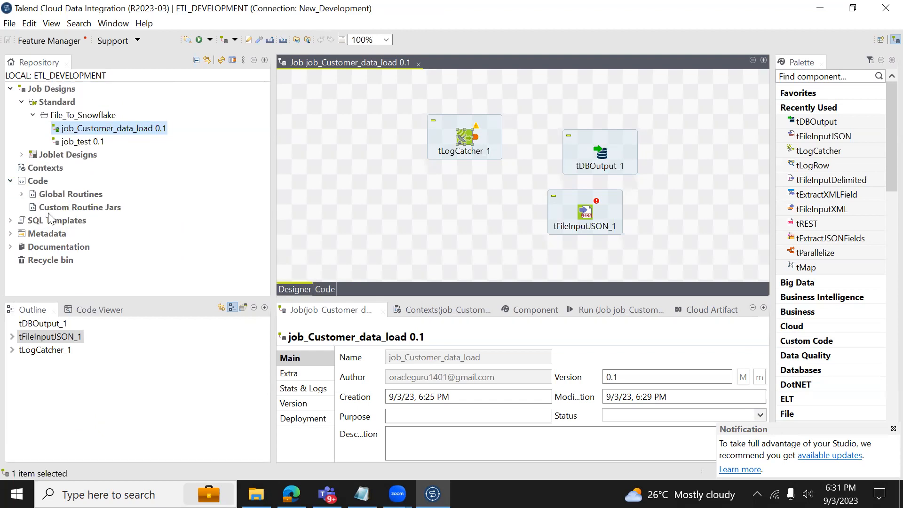
click(12, 181)
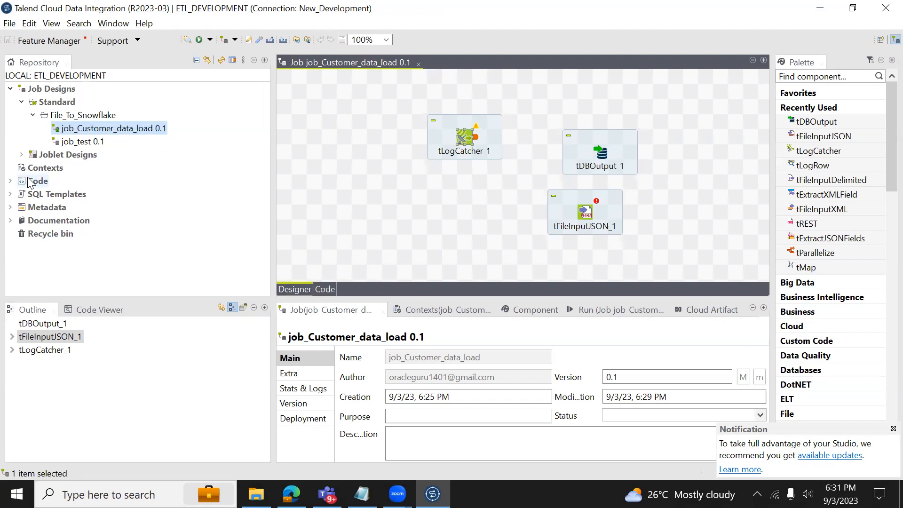
Expand the Metadata and Documentation nodes in the Repository, then scroll the tree back to the top.
click(11, 208)
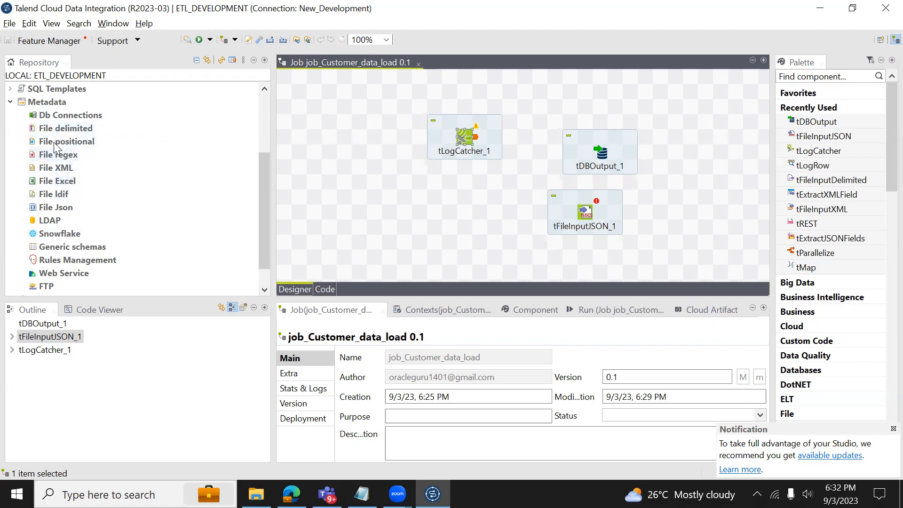
drag(260, 222, 270, 275)
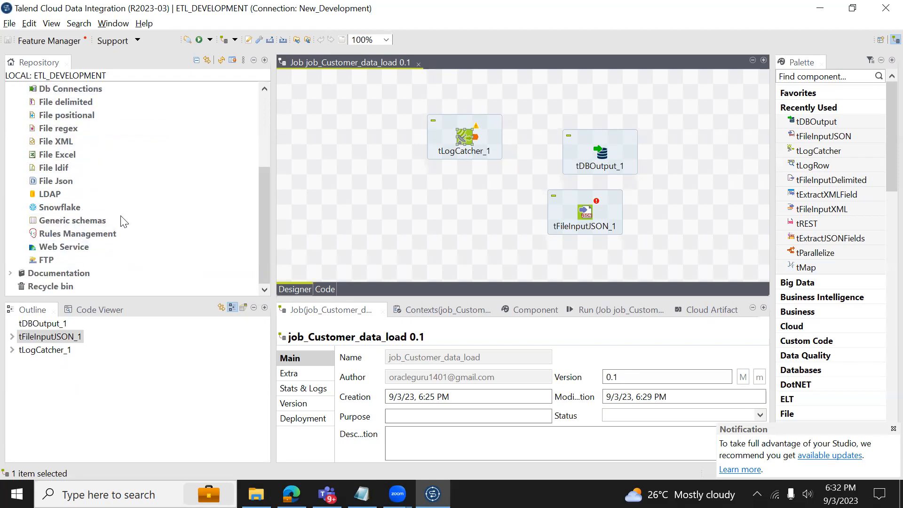
drag(261, 242, 271, 256)
click(11, 273)
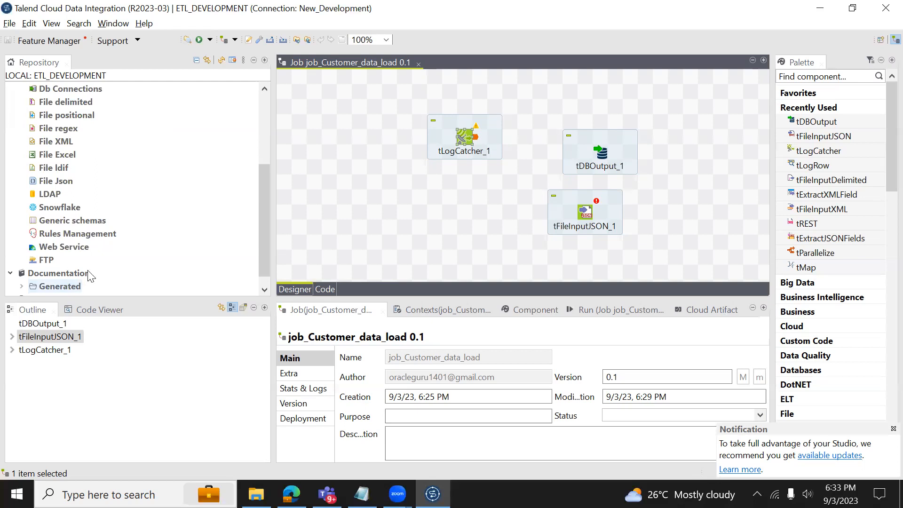
drag(262, 191, 265, 127)
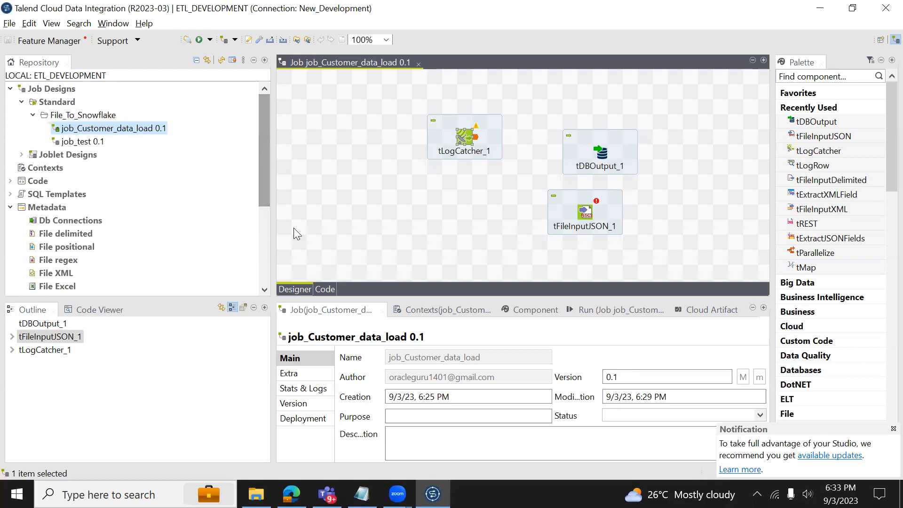
right_click(127, 133)
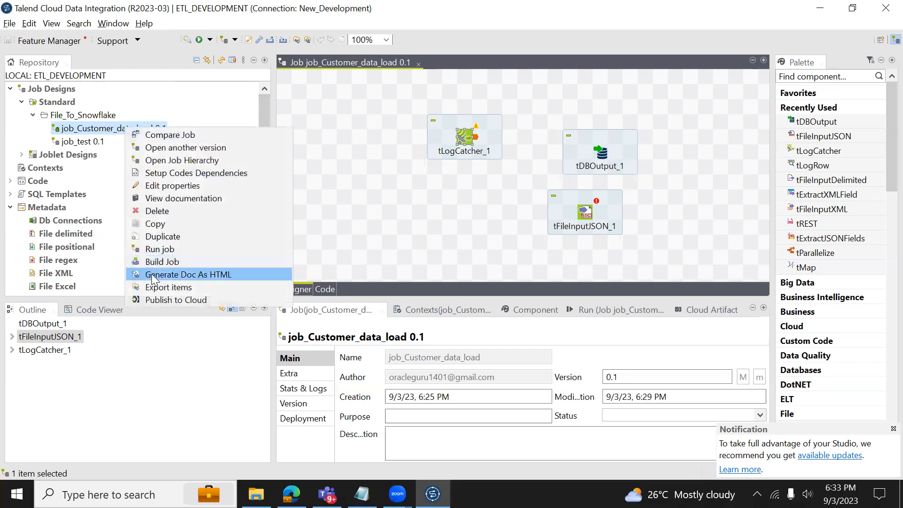
click(159, 187)
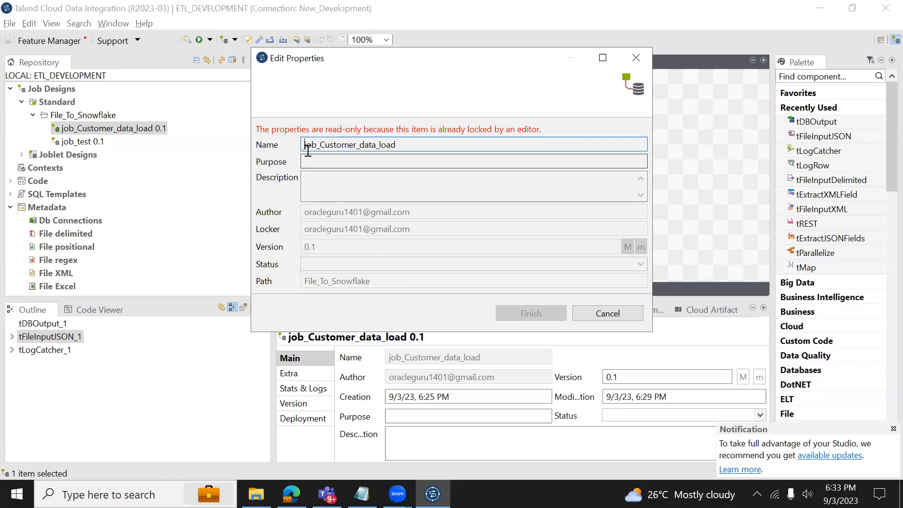
click(319, 181)
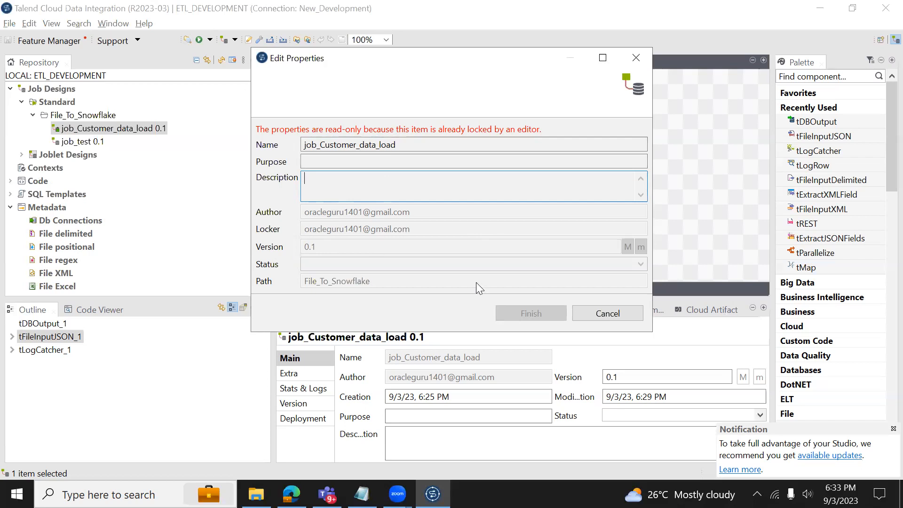
click(604, 312)
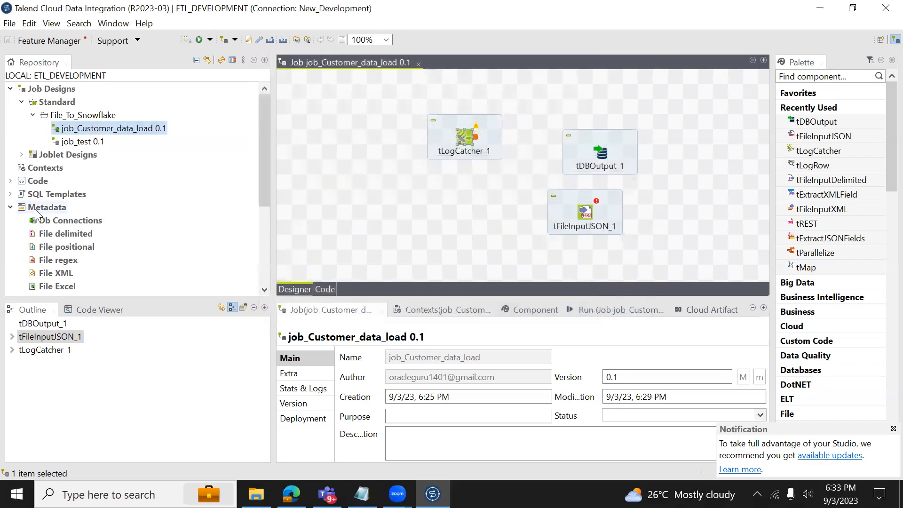
Display tLogCatcher_1's Basic settings in the Component tab after a brief look at the Run tab.
drag(264, 177, 267, 208)
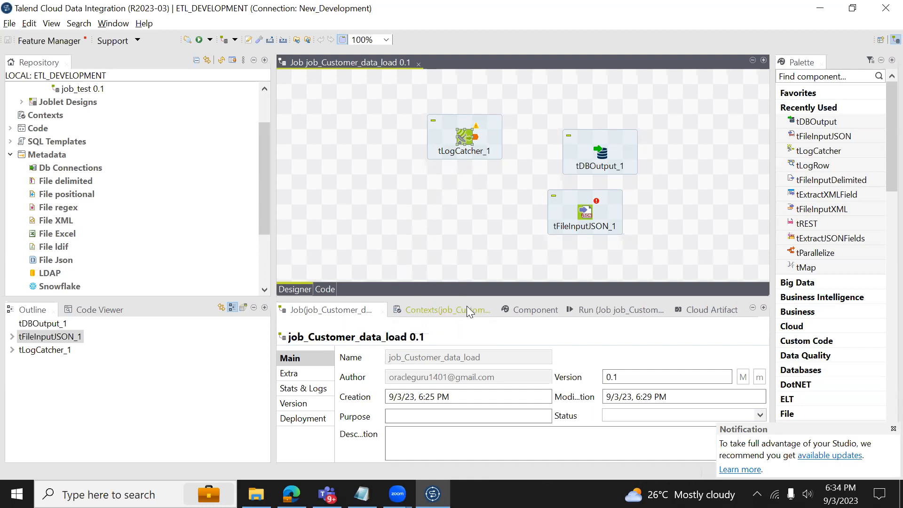
click(540, 311)
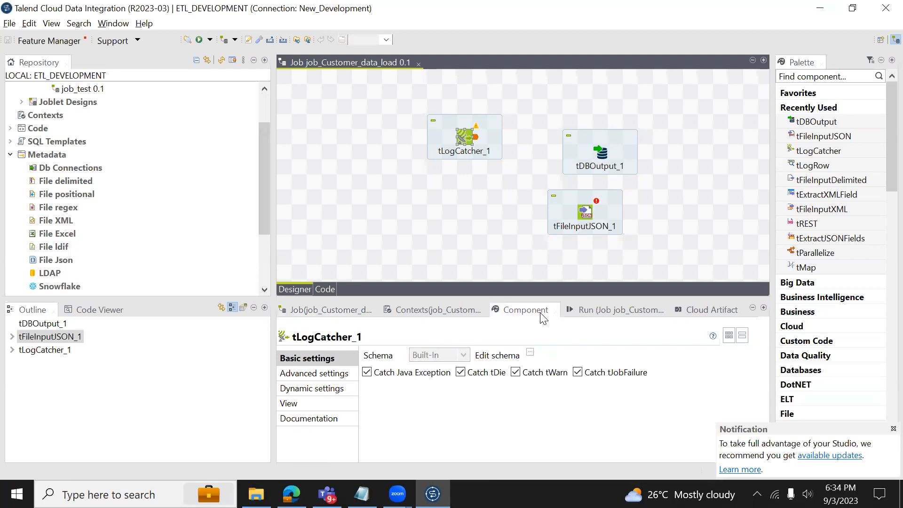
click(613, 312)
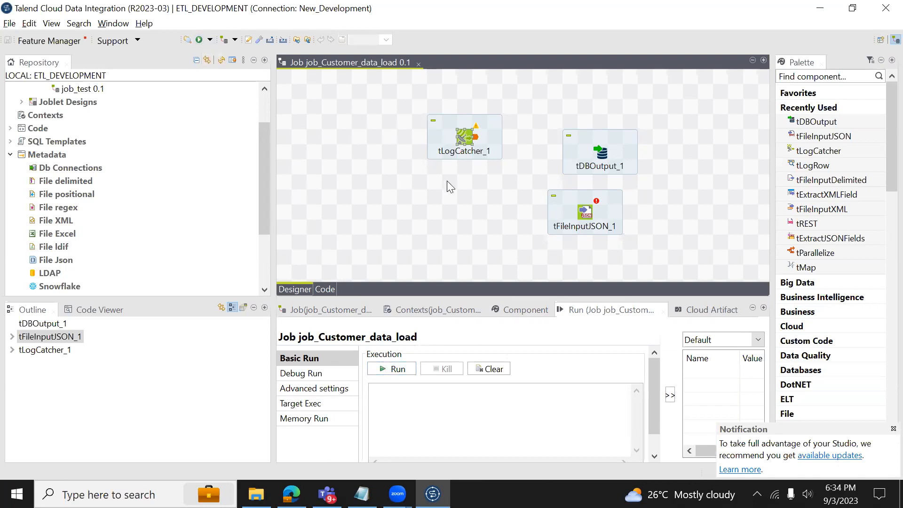
click(530, 312)
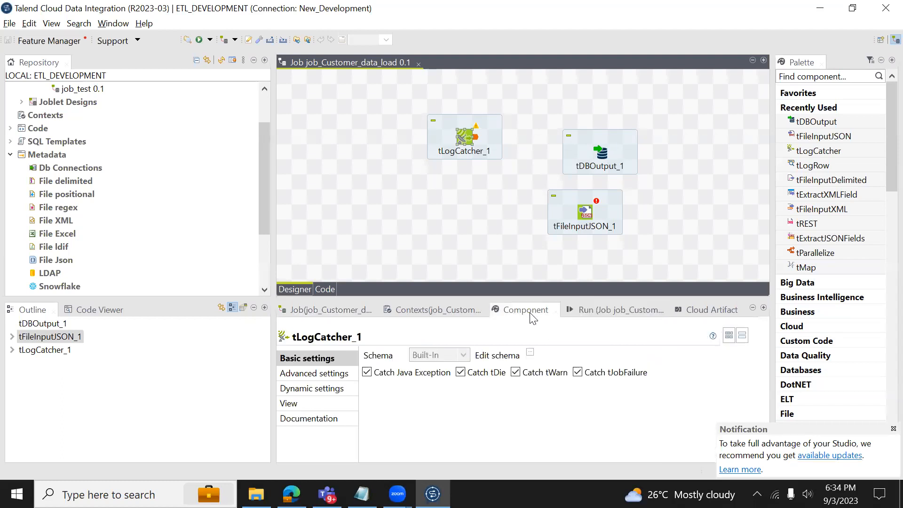
click(464, 141)
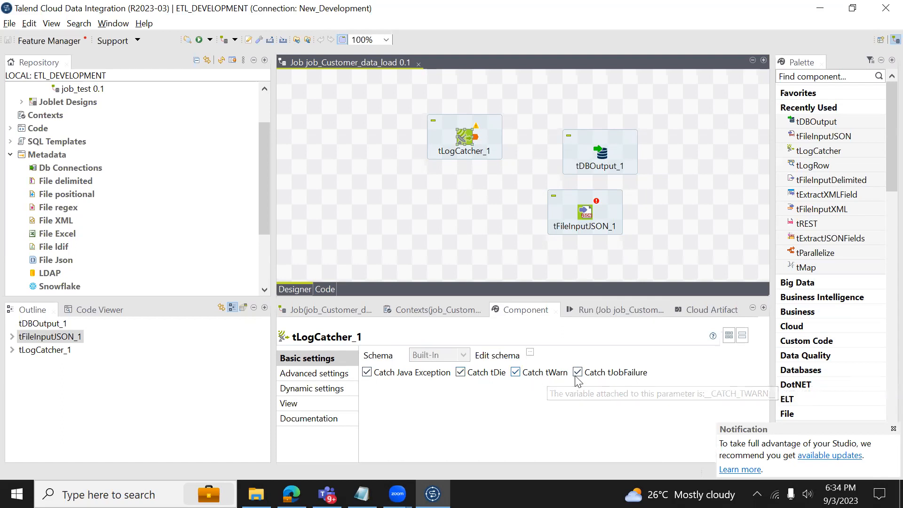
click(531, 356)
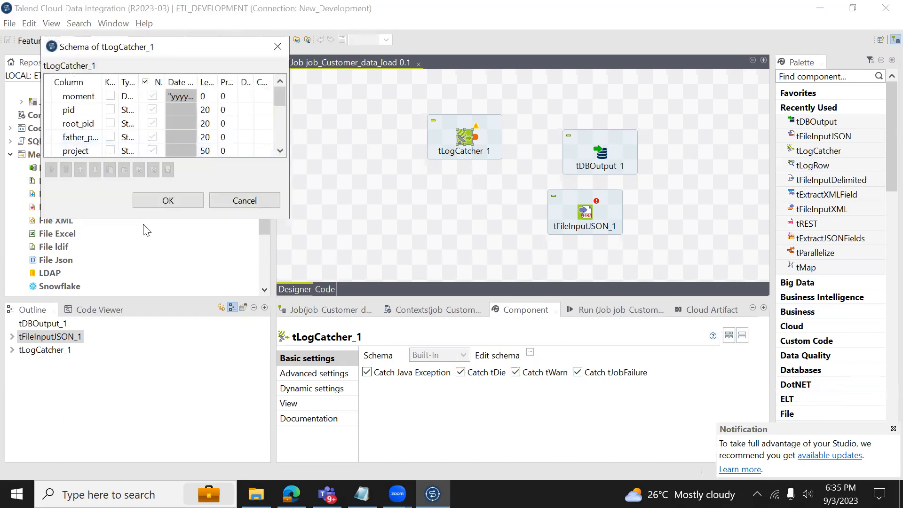
drag(142, 222, 143, 306)
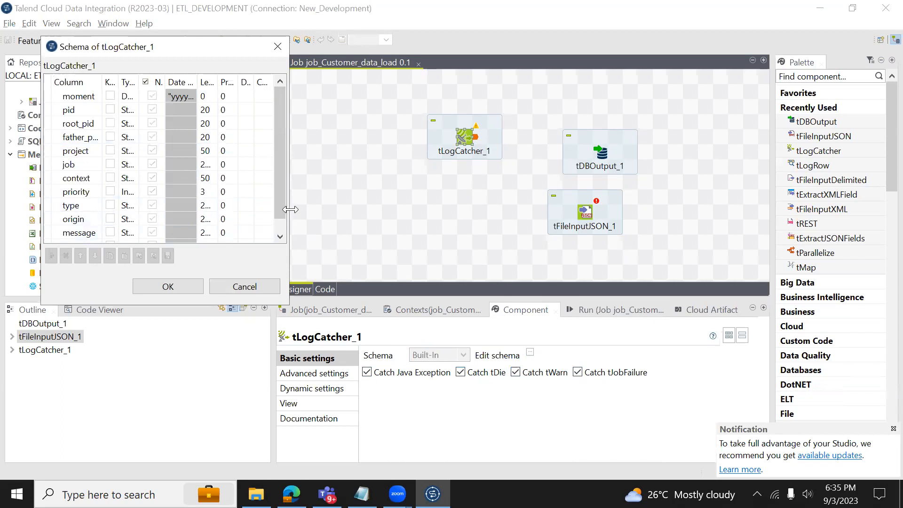
drag(290, 210, 450, 210)
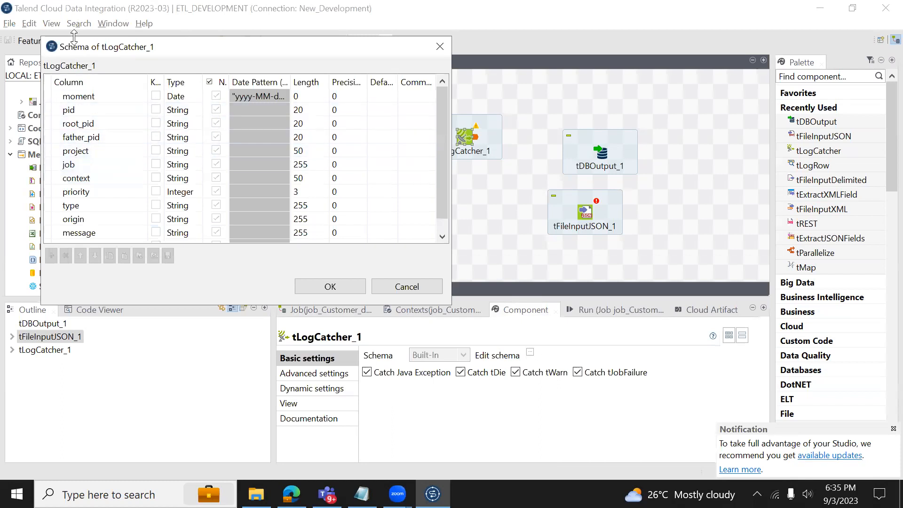
drag(73, 44, 266, 64)
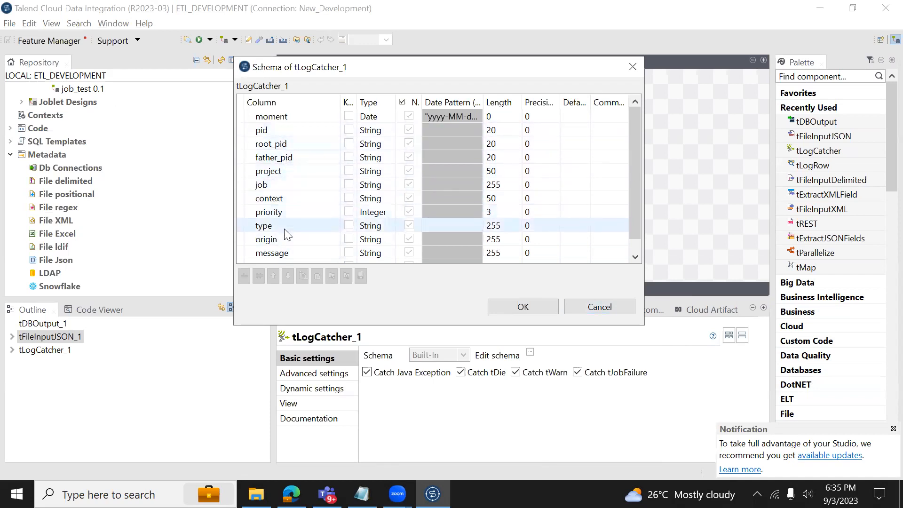
click(585, 303)
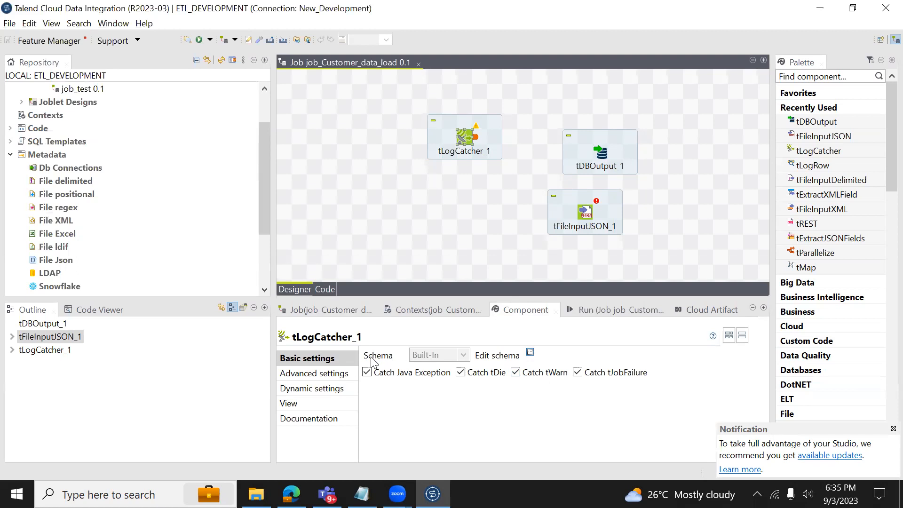
Check tLogCatcher_1's advanced settings and tDBOutput_1's database types, then show the empty Contexts table.
click(337, 373)
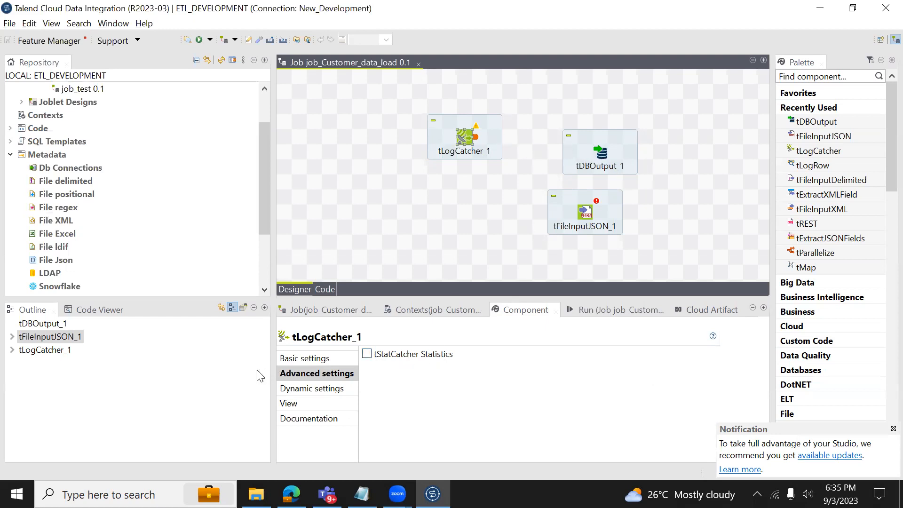
click(603, 155)
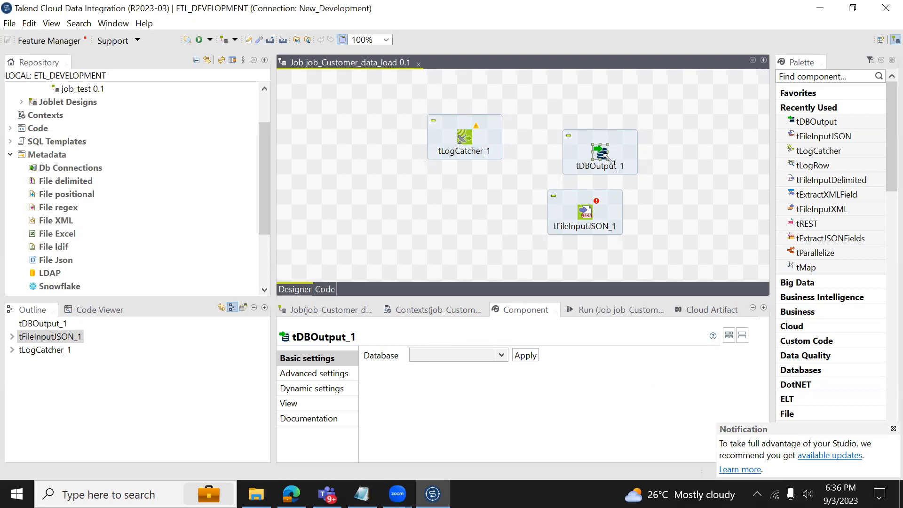
click(501, 355)
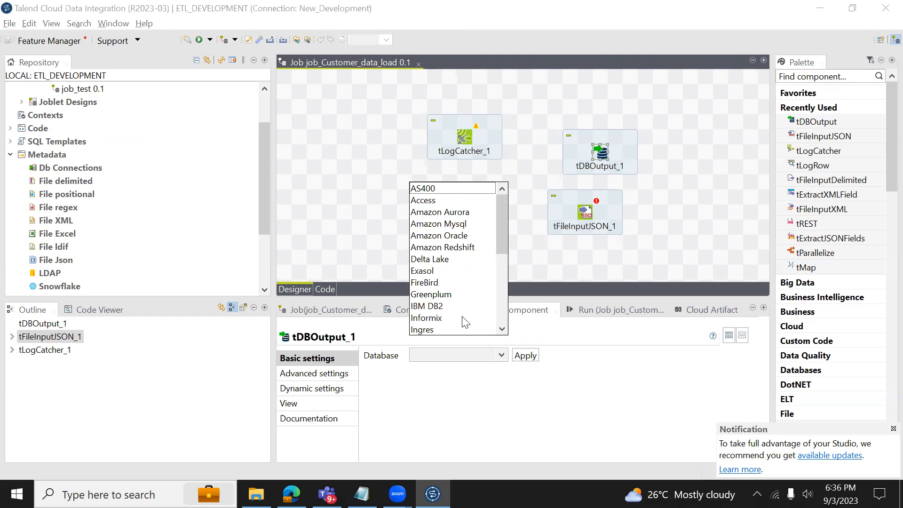
click(596, 379)
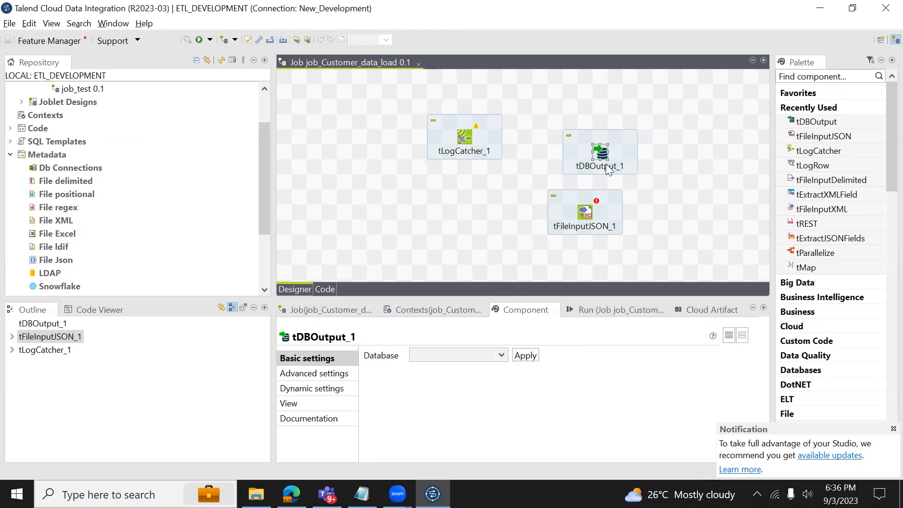
click(449, 310)
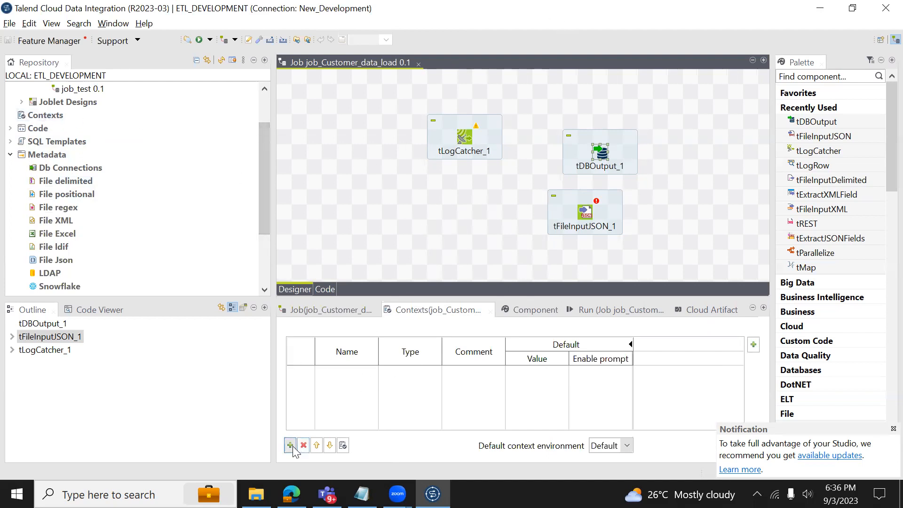
Browse the job's Deployment, Version and Stats & Logs settings, ending back on Main properties.
click(339, 320)
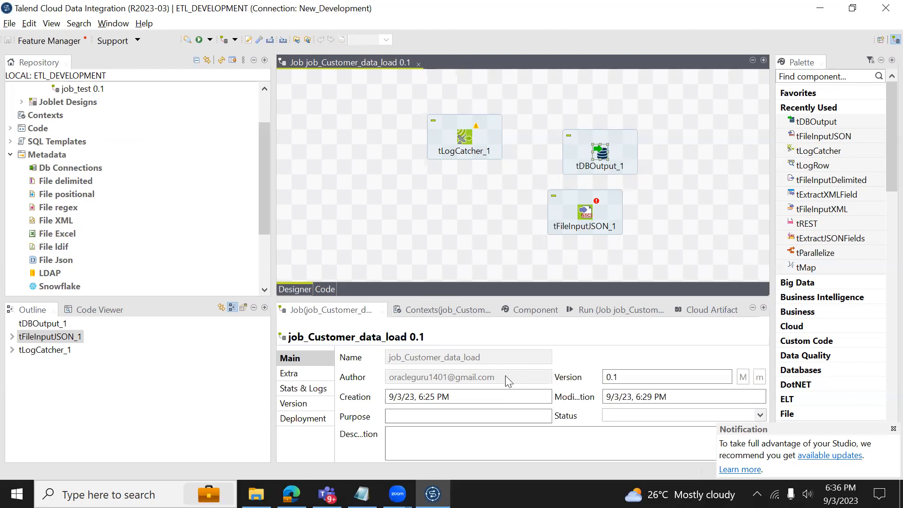
click(436, 417)
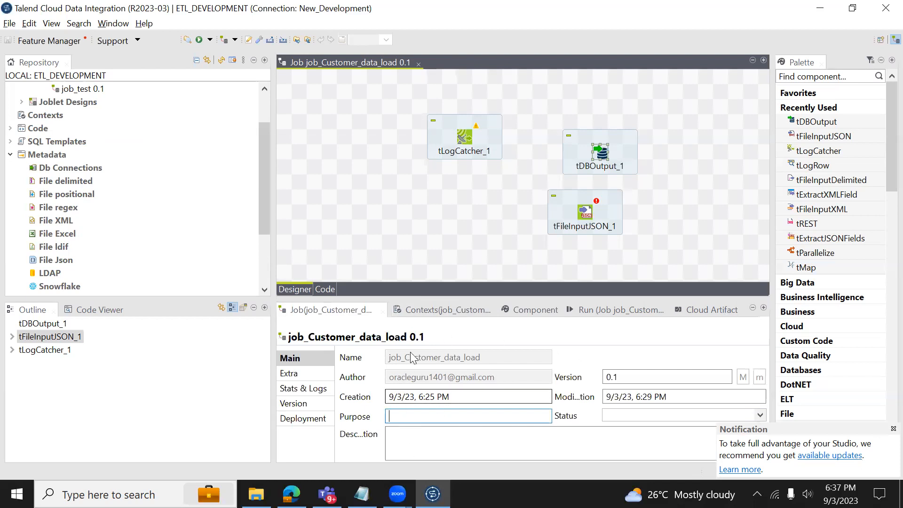
click(306, 421)
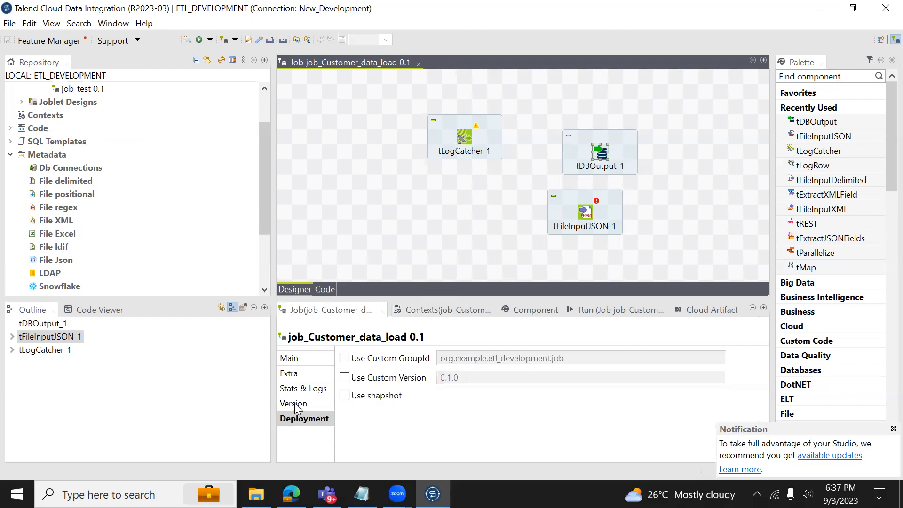
click(294, 404)
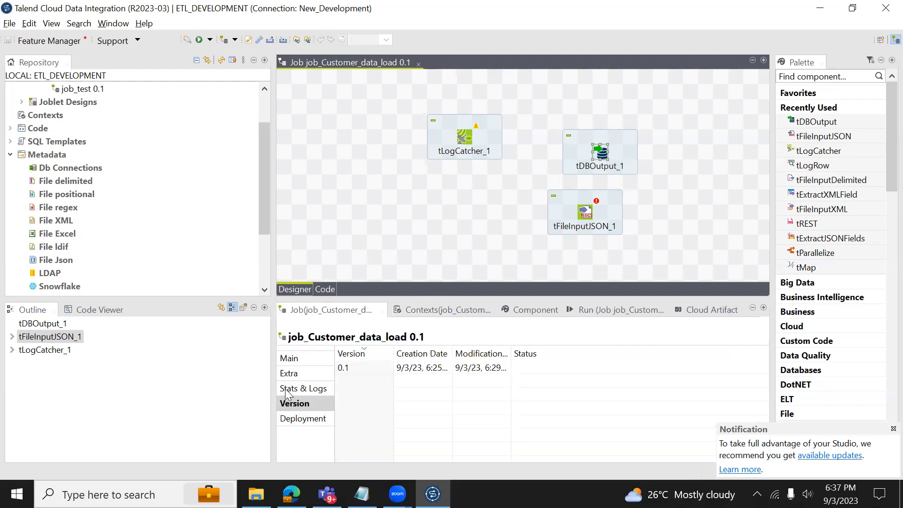
click(288, 394)
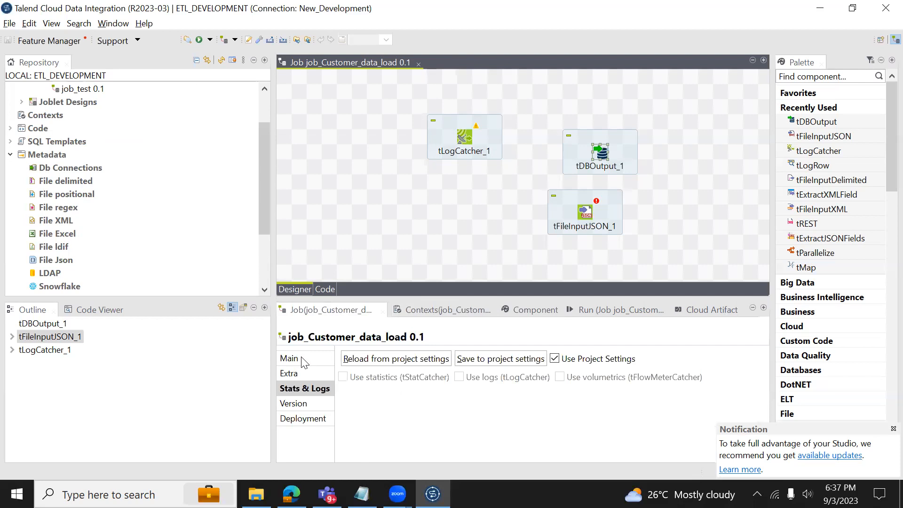
click(303, 362)
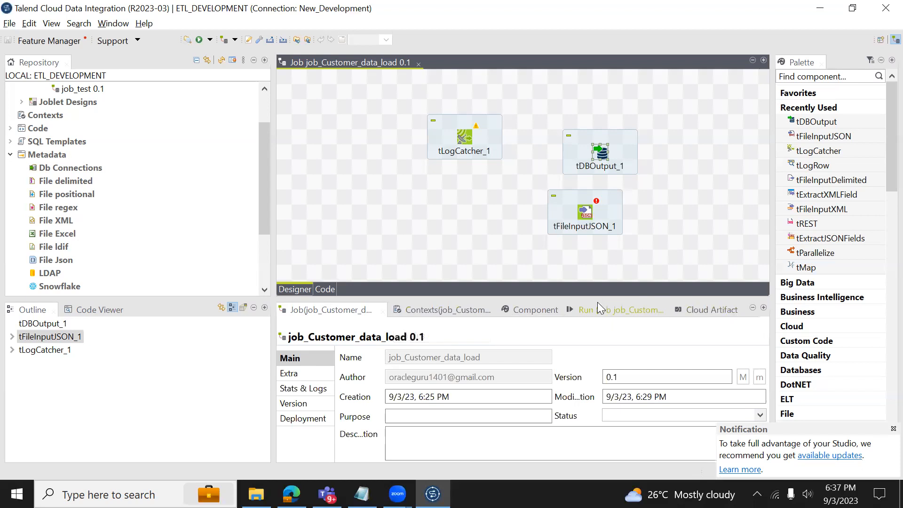
Collapse Metadata and delete job_test to the Recycle bin.
click(9, 154)
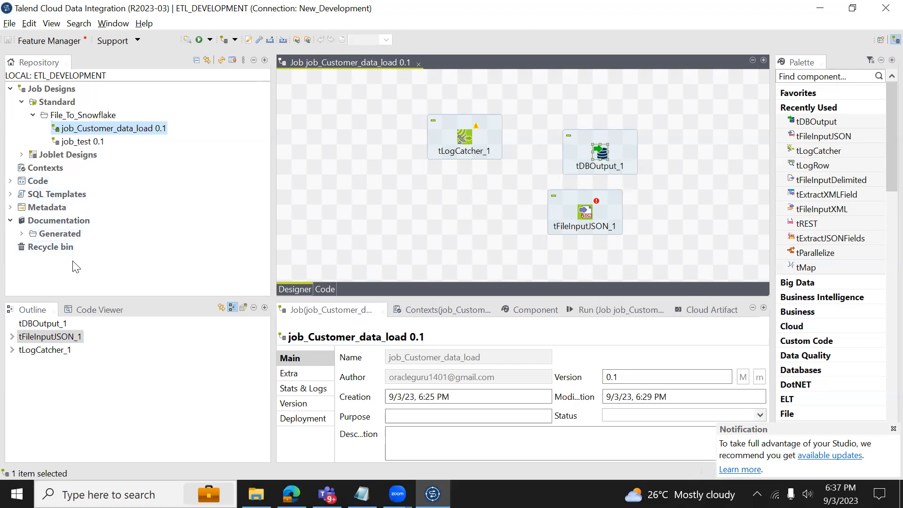
click(90, 145)
key(Delete)
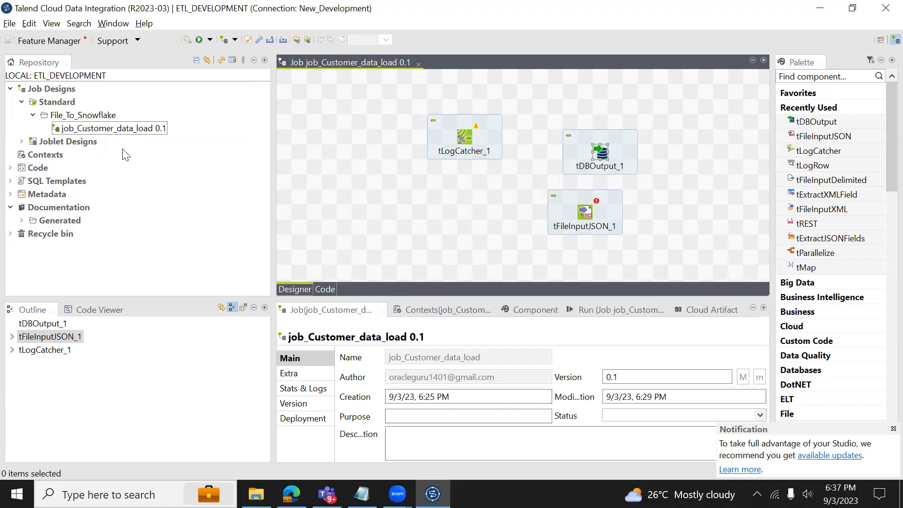
Restore job_test from the Recycle bin back into File_To_Snowflake.
click(11, 234)
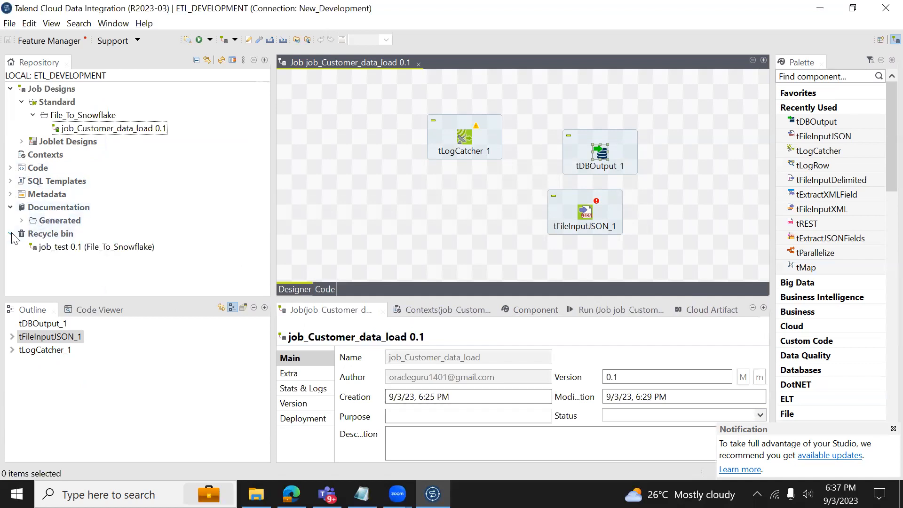
click(79, 250)
right_click(79, 249)
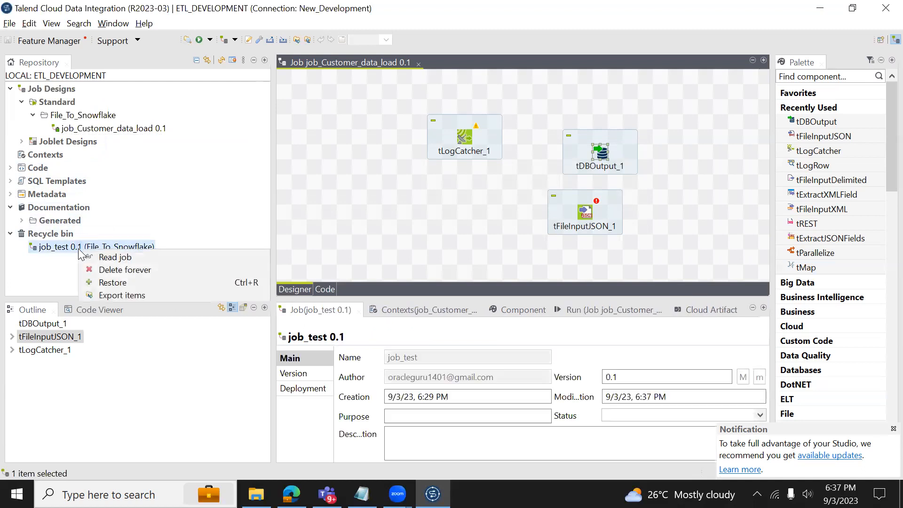
click(119, 283)
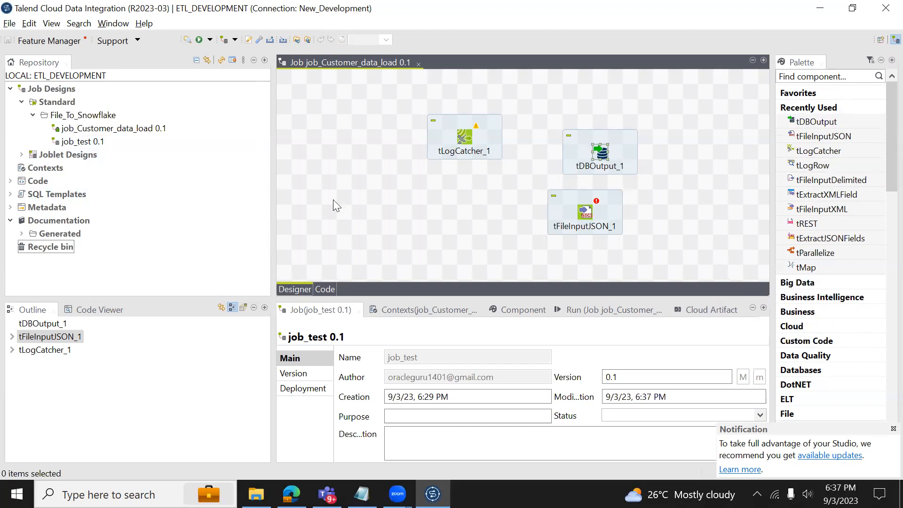
Expand Metadata, show job_Customer_data_load's properties, then maximize and restore the job designer twice.
click(10, 207)
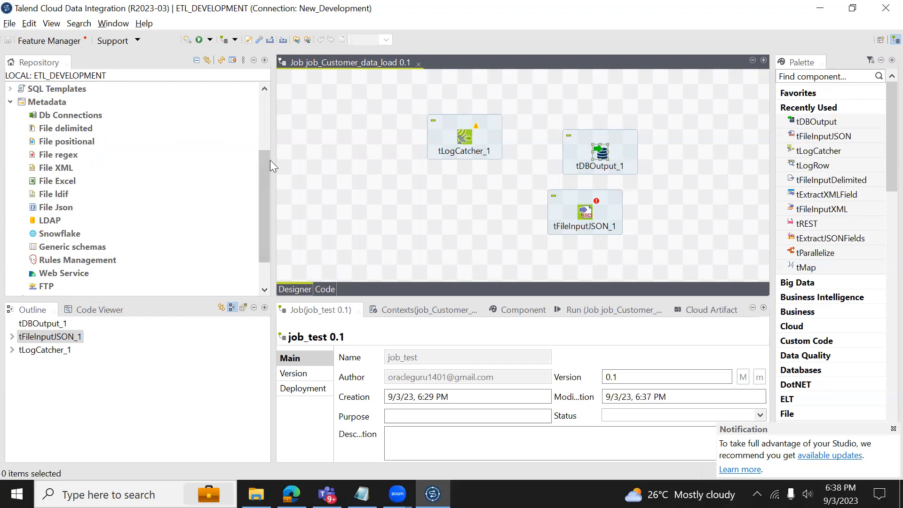
drag(262, 170, 261, 74)
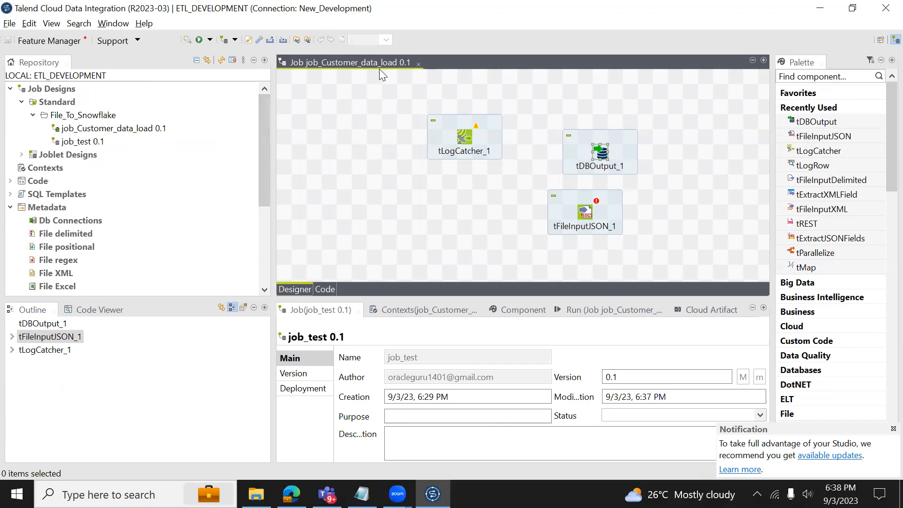
click(361, 61)
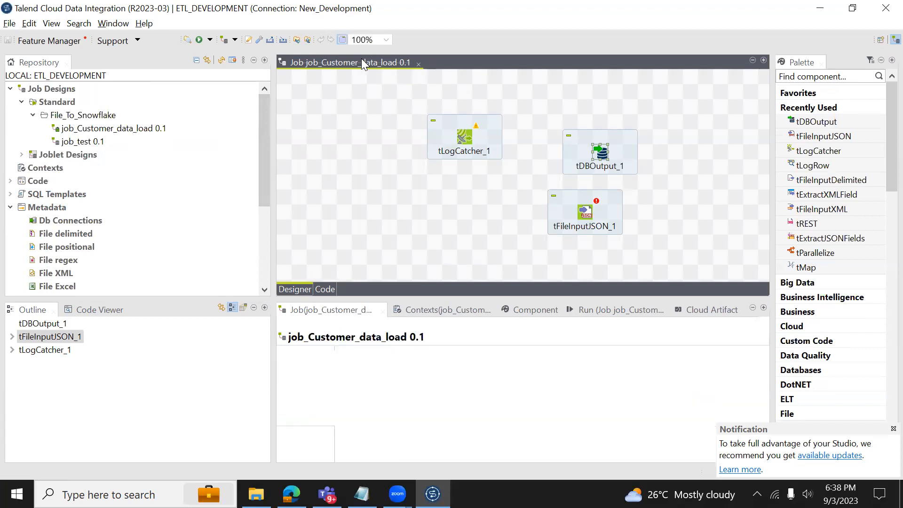
double_click(362, 62)
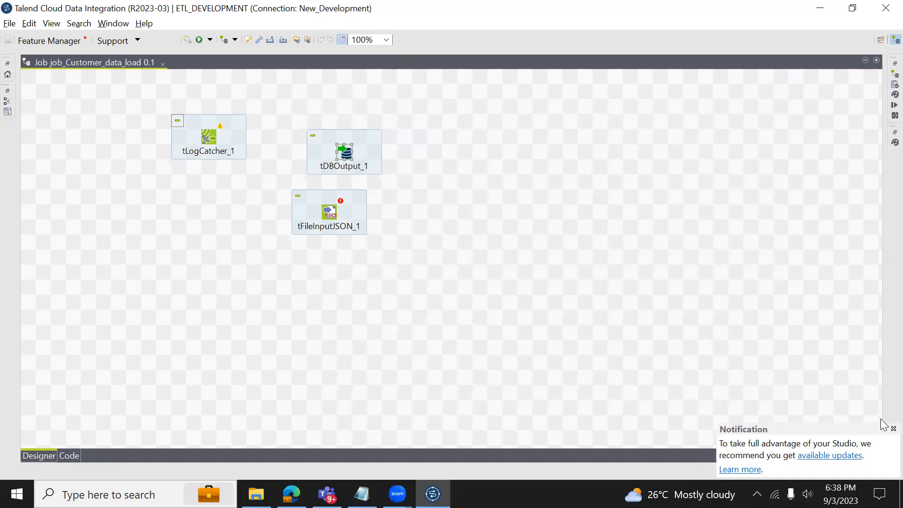
double_click(100, 60)
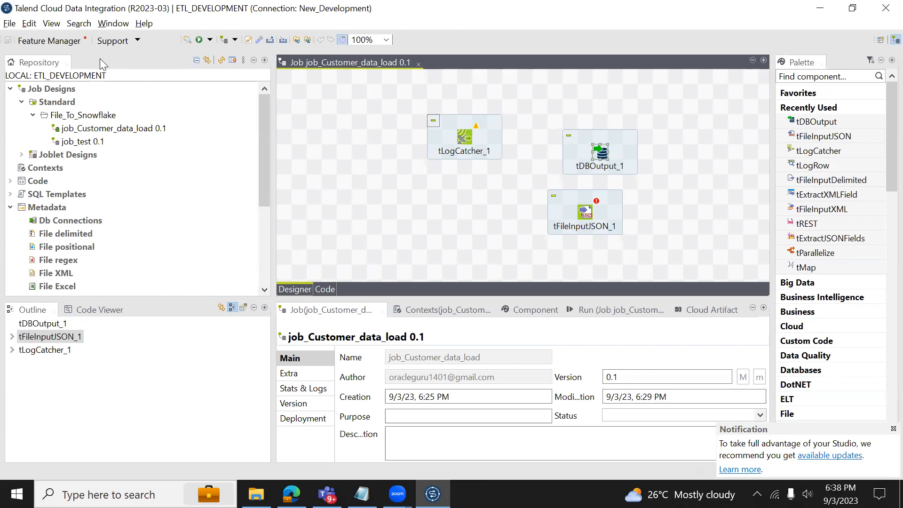
double_click(311, 64)
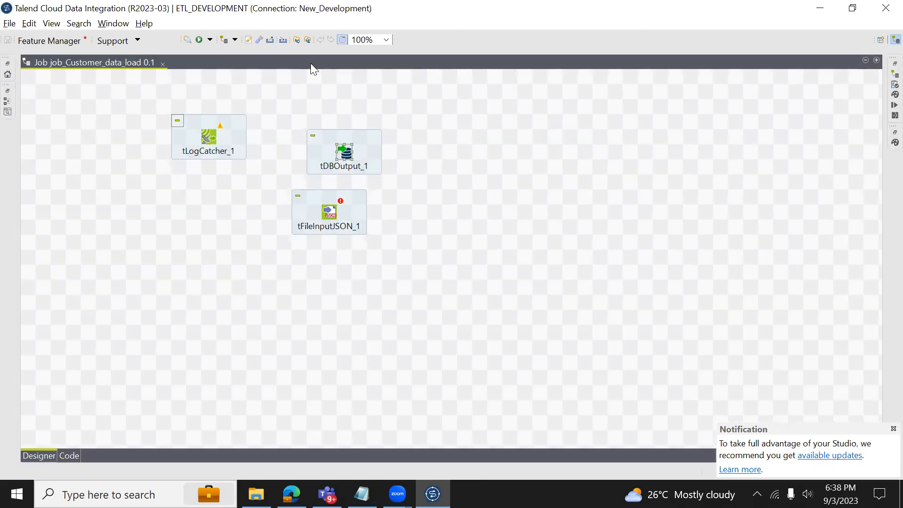
double_click(125, 62)
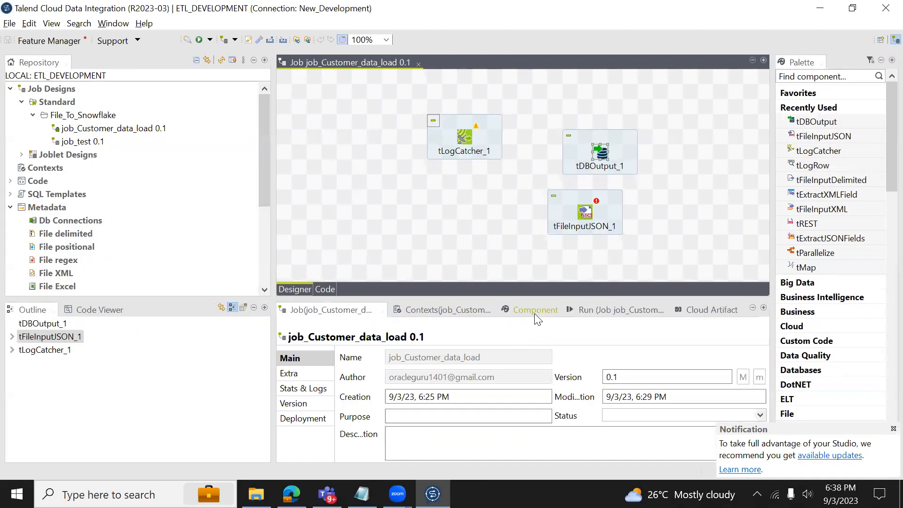
Maximize and restore the Component settings, then maximize the Run view to fill the workbench.
double_click(530, 313)
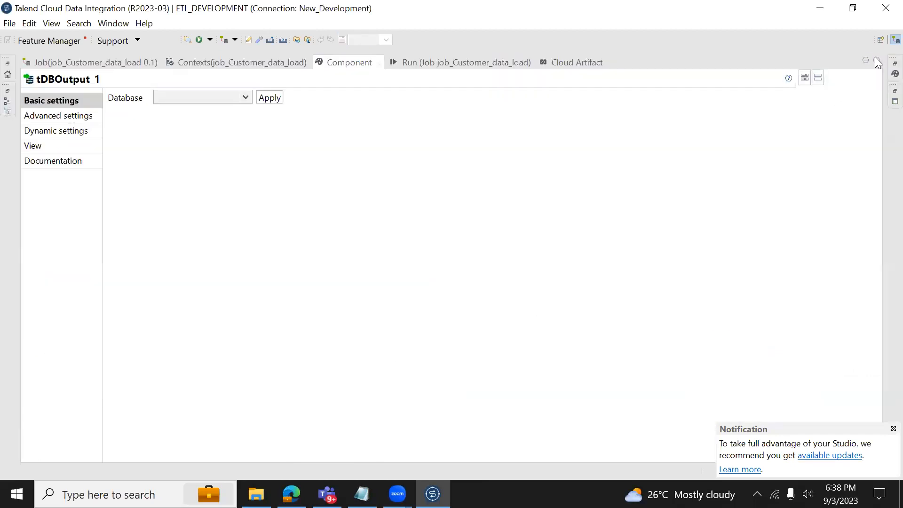
click(877, 58)
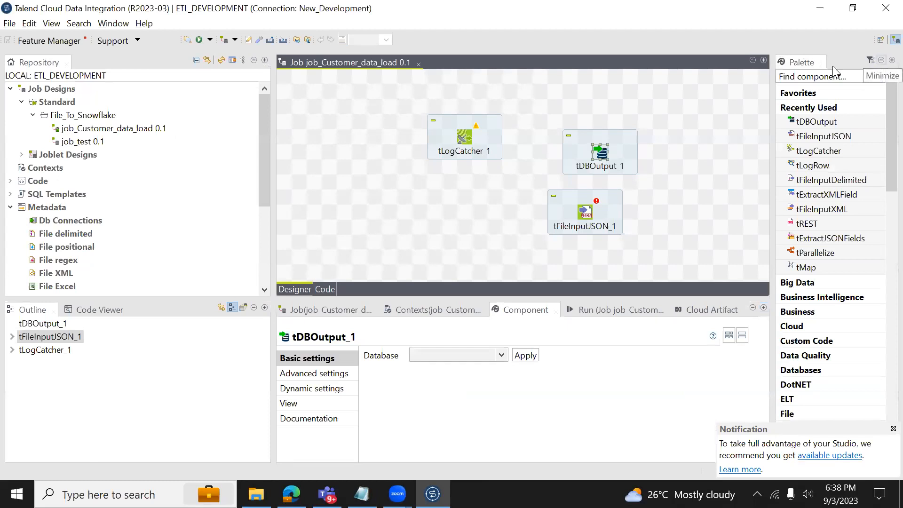
click(608, 312)
double_click(608, 312)
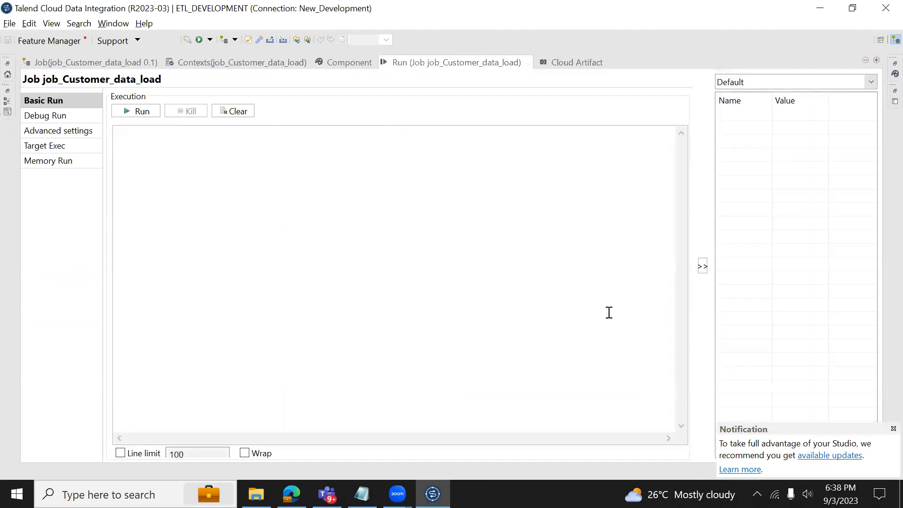
Reset the Integration perspective to its default layout from the top-right perspective button.
right_click(881, 42)
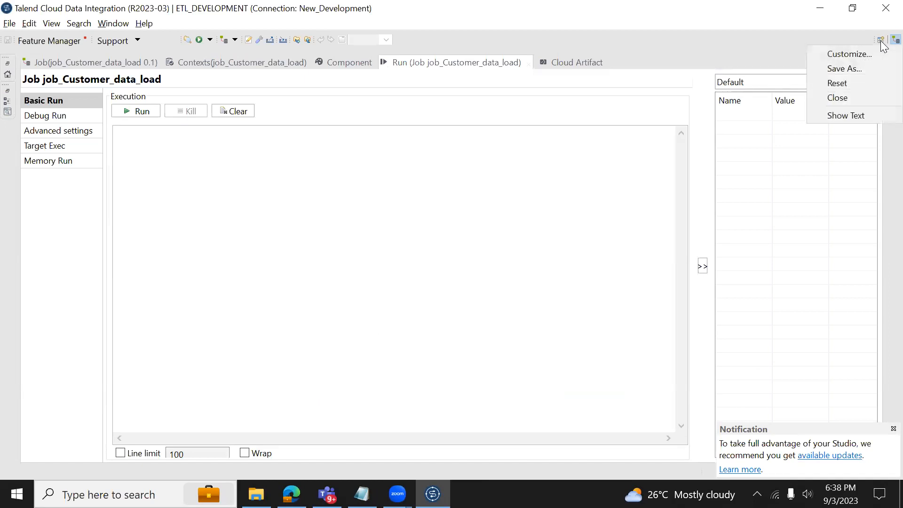
click(854, 82)
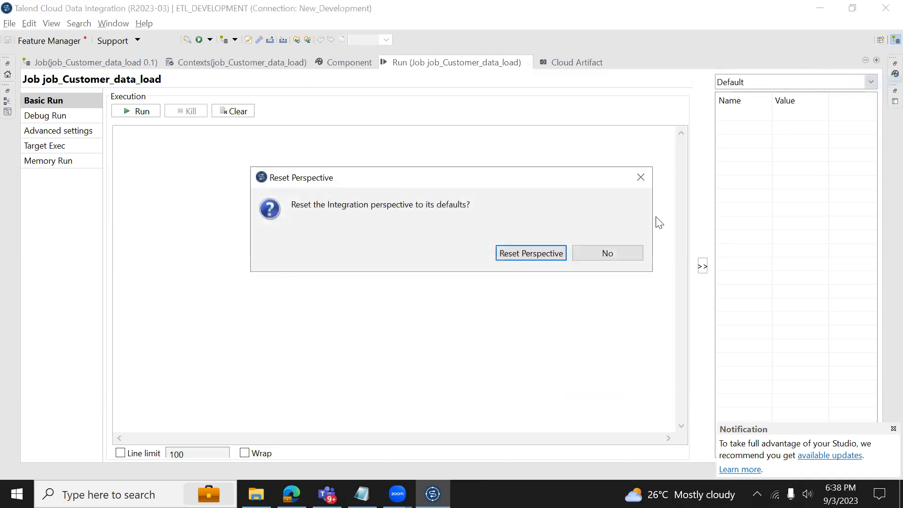
click(536, 253)
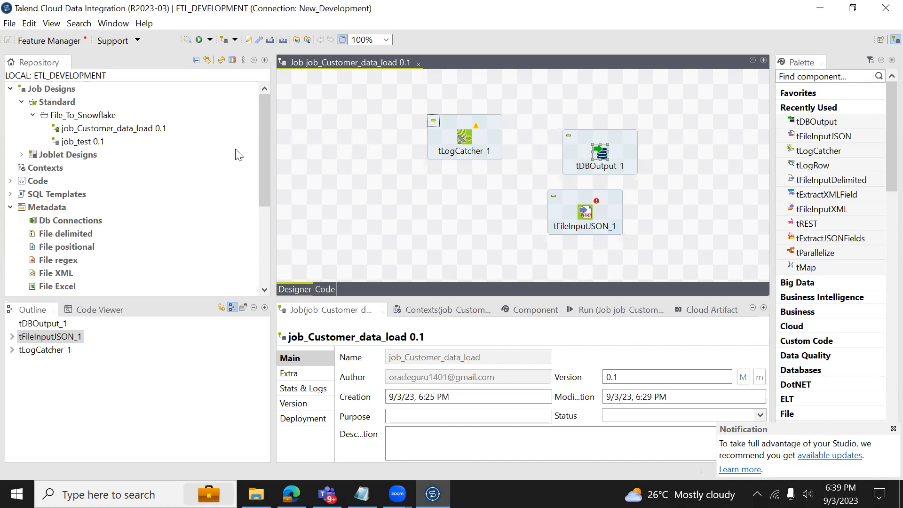
Drag on job_Customer_data_load's canvas and click in the lower part of the window.
drag(268, 144, 293, 218)
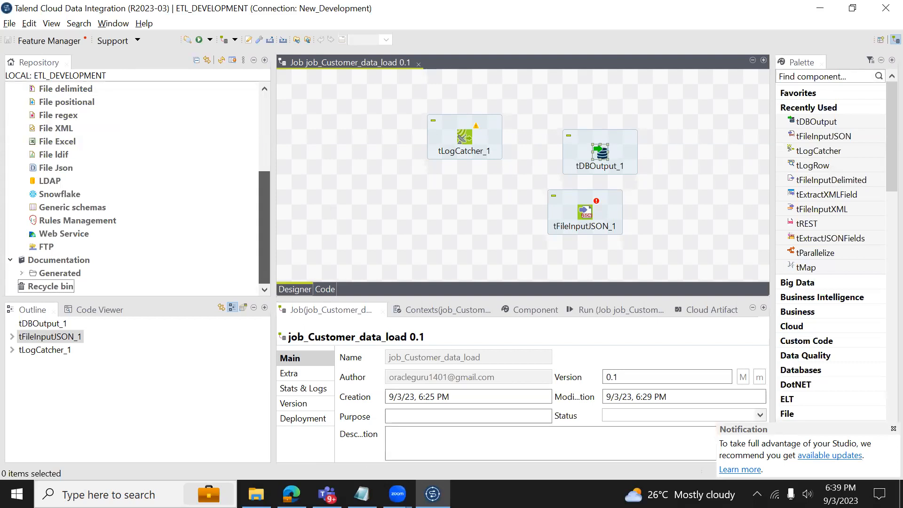
click(397, 494)
click(458, 464)
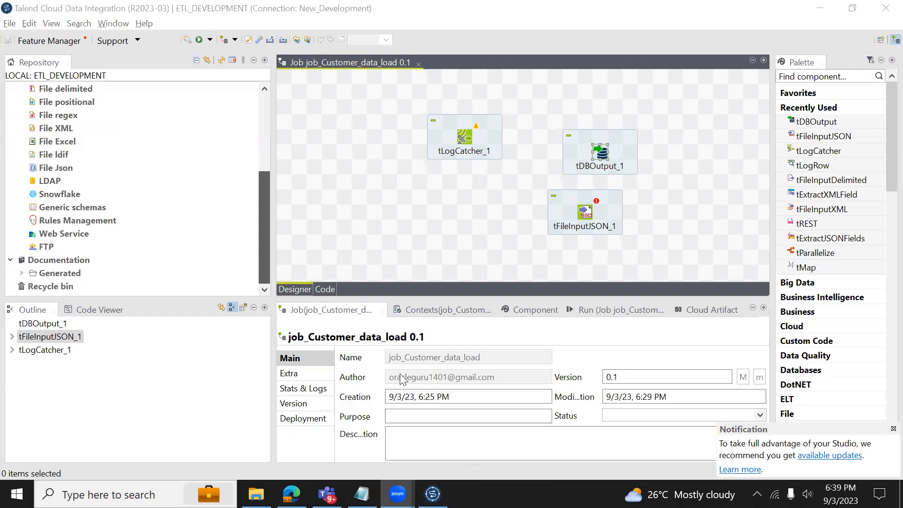